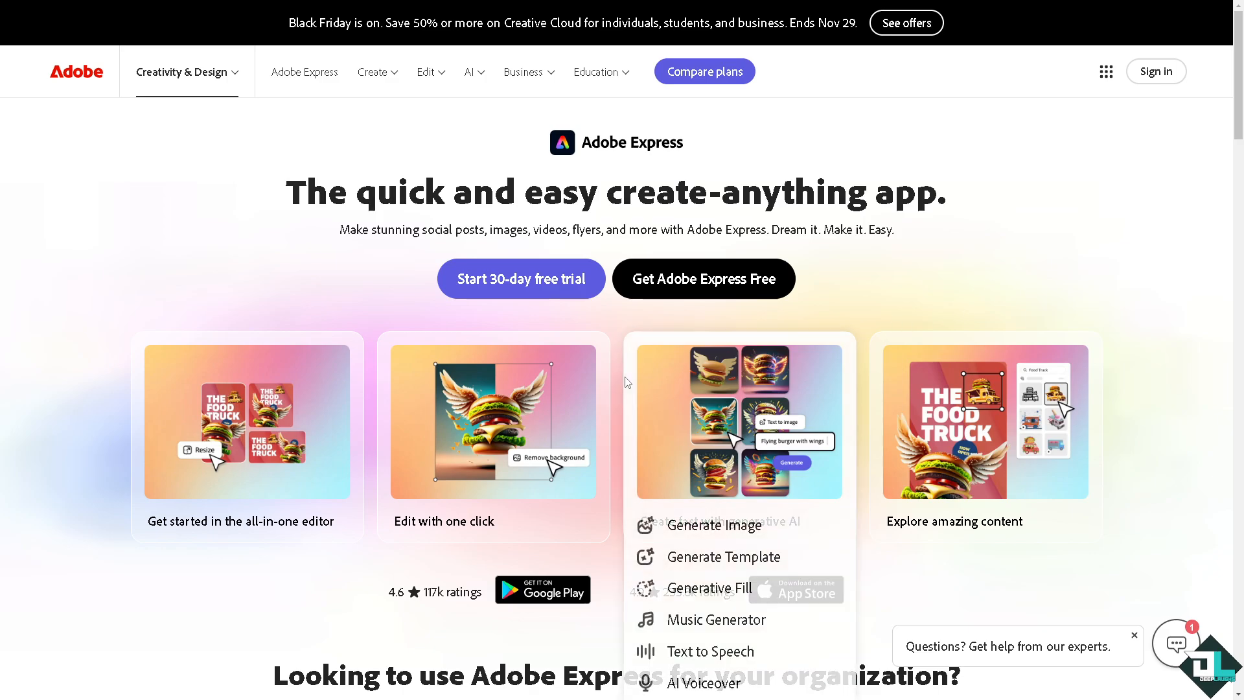
- Open the free version of Adobe Express through its sign-in page and go to the home page
click(705, 280)
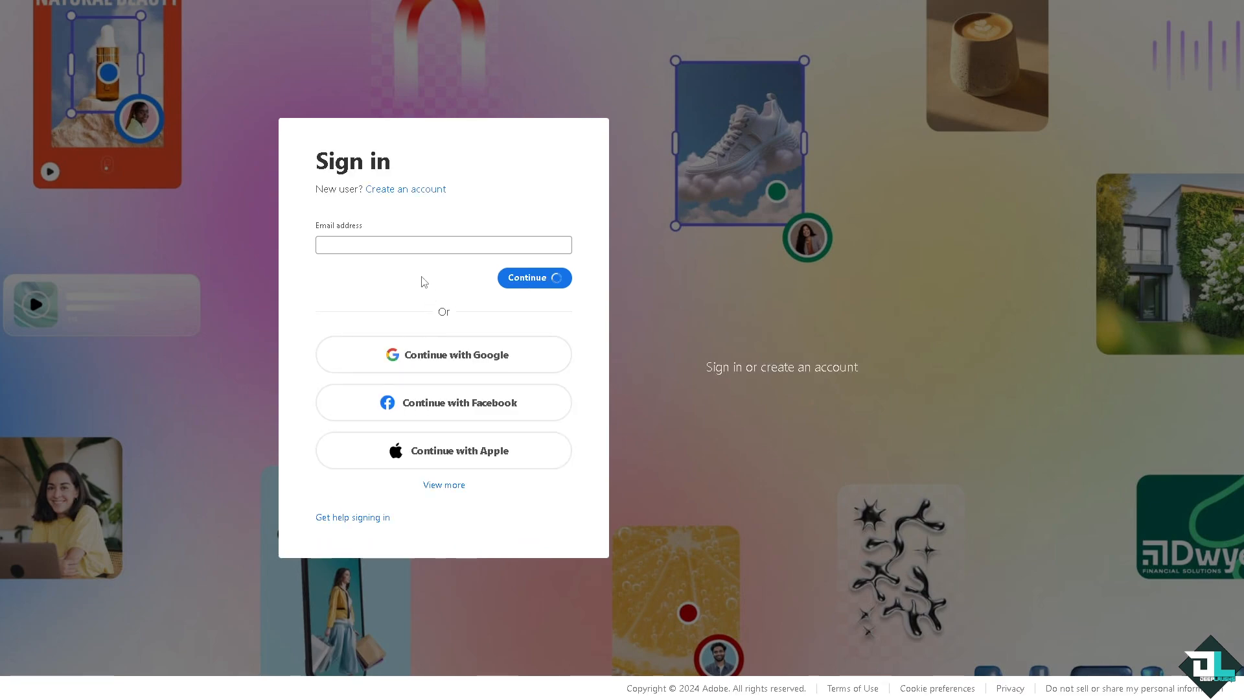
click(454, 494)
click(416, 125)
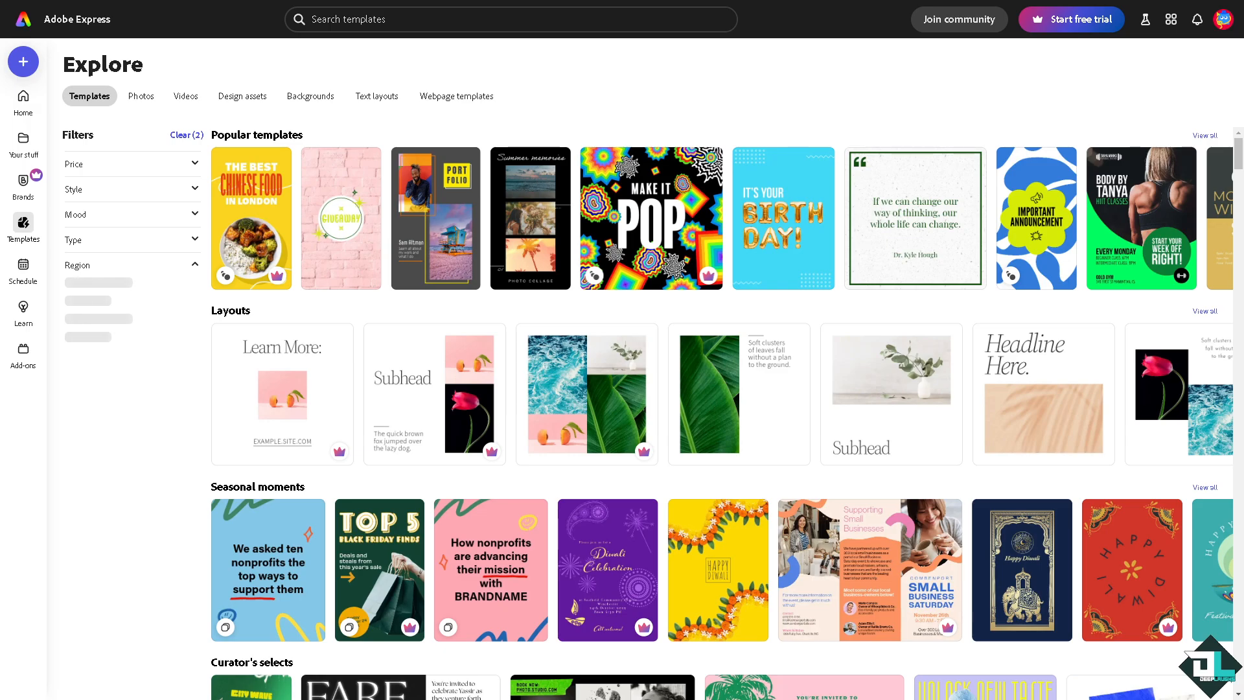
mouse_move(298, 406)
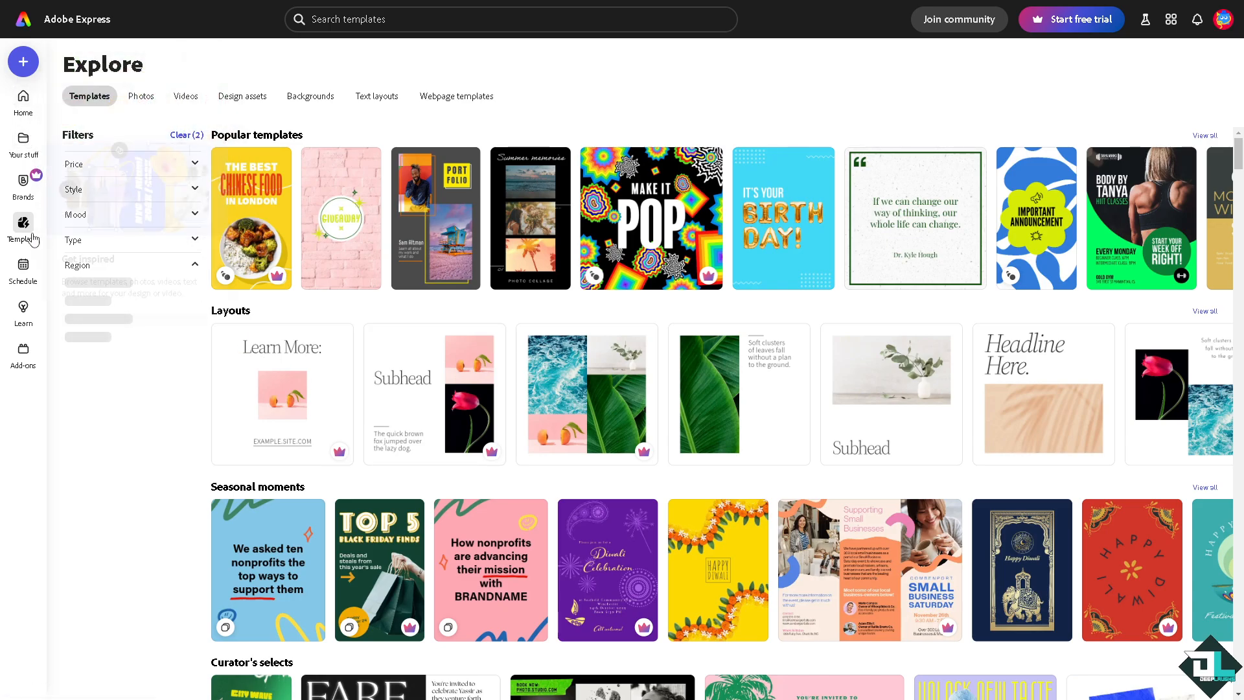
mouse_move(29, 237)
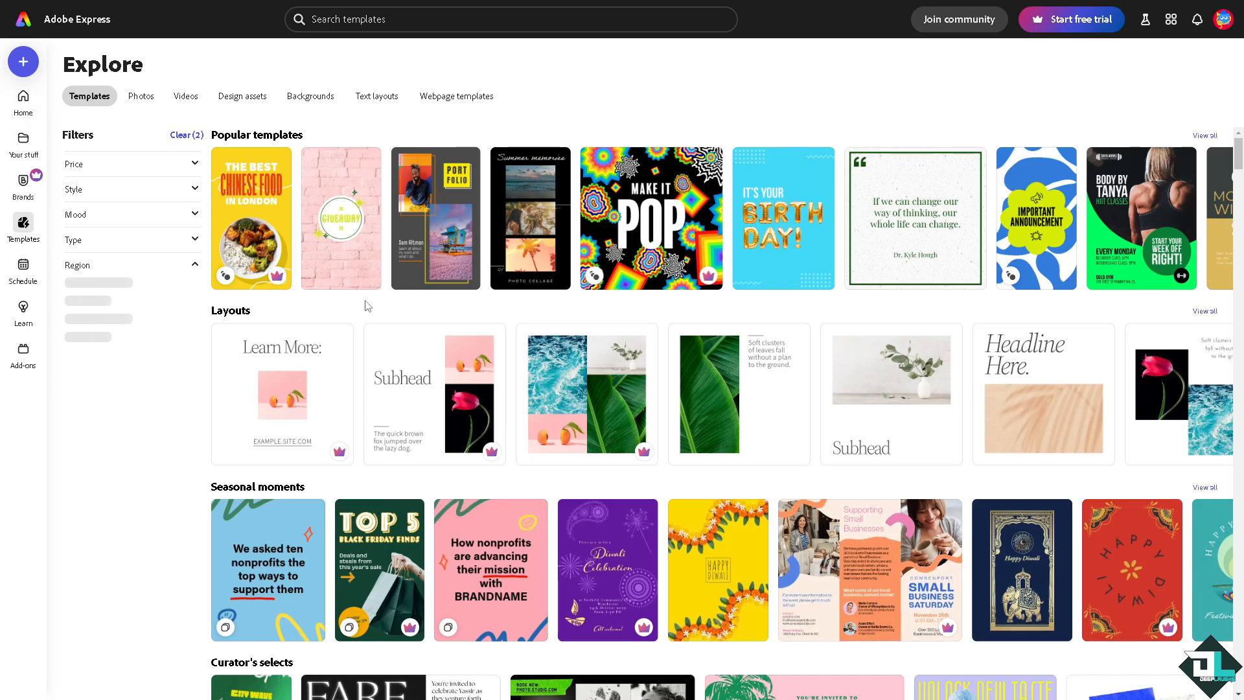
click(20, 98)
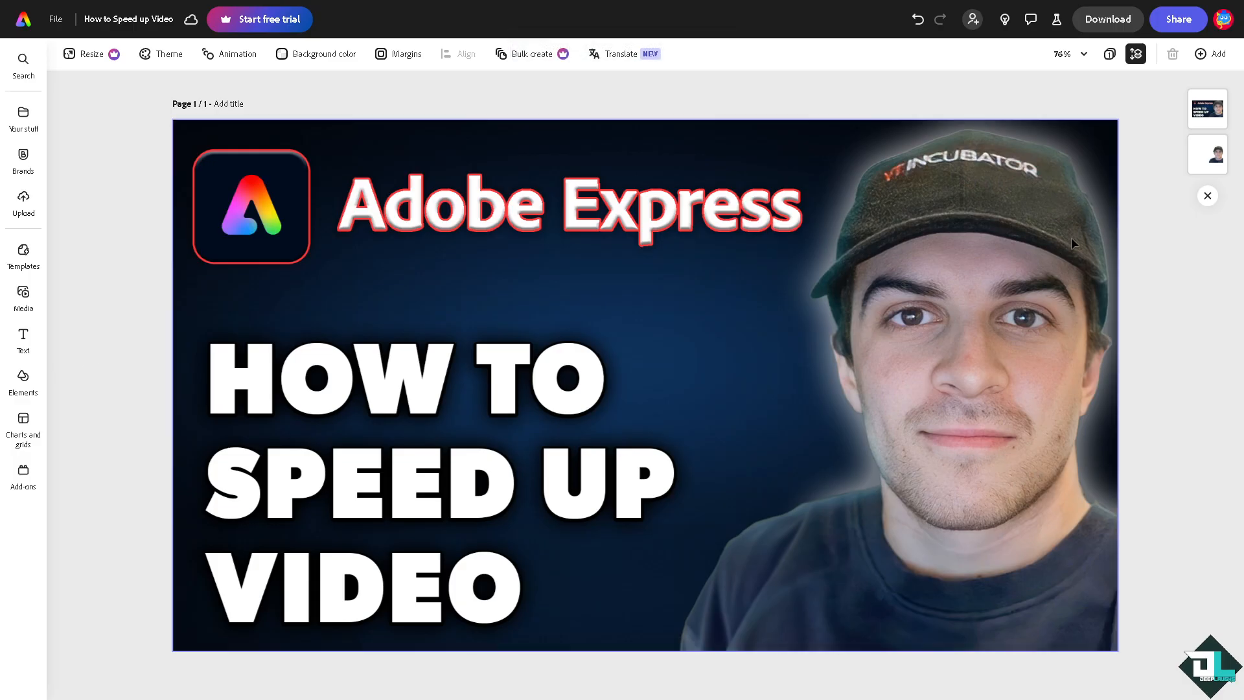
- Add a blank page of the same size to the "How to Speed up Video" design
click(1210, 54)
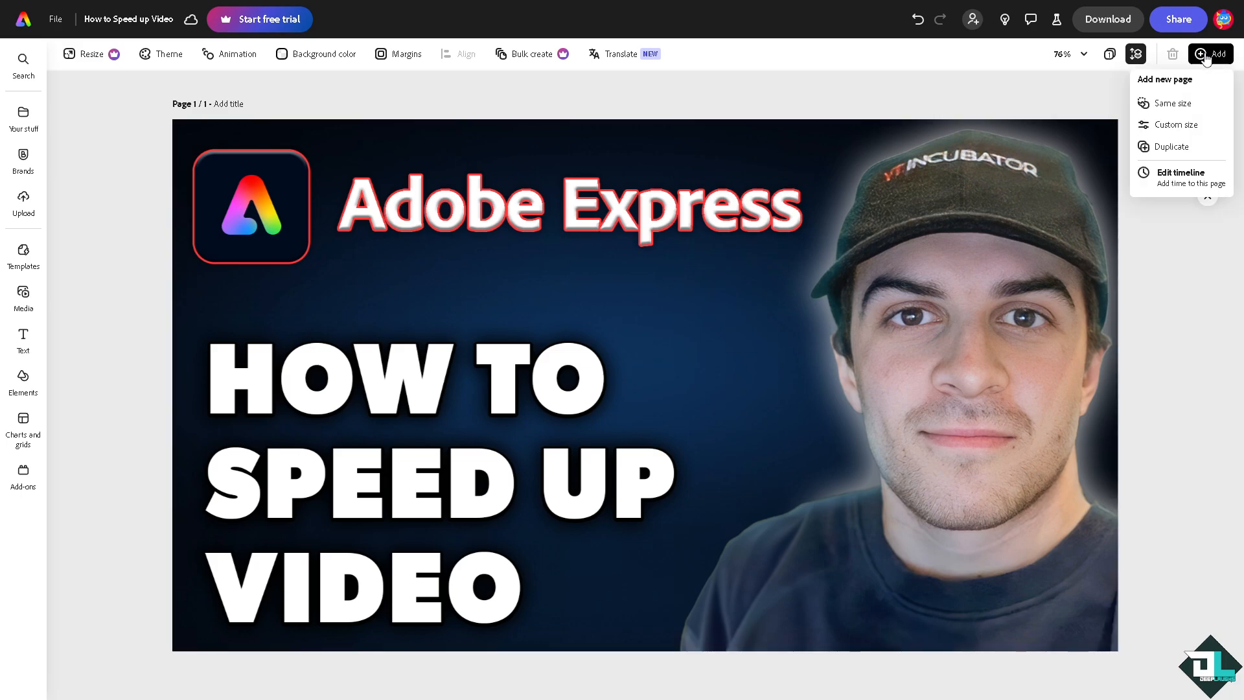
click(1182, 102)
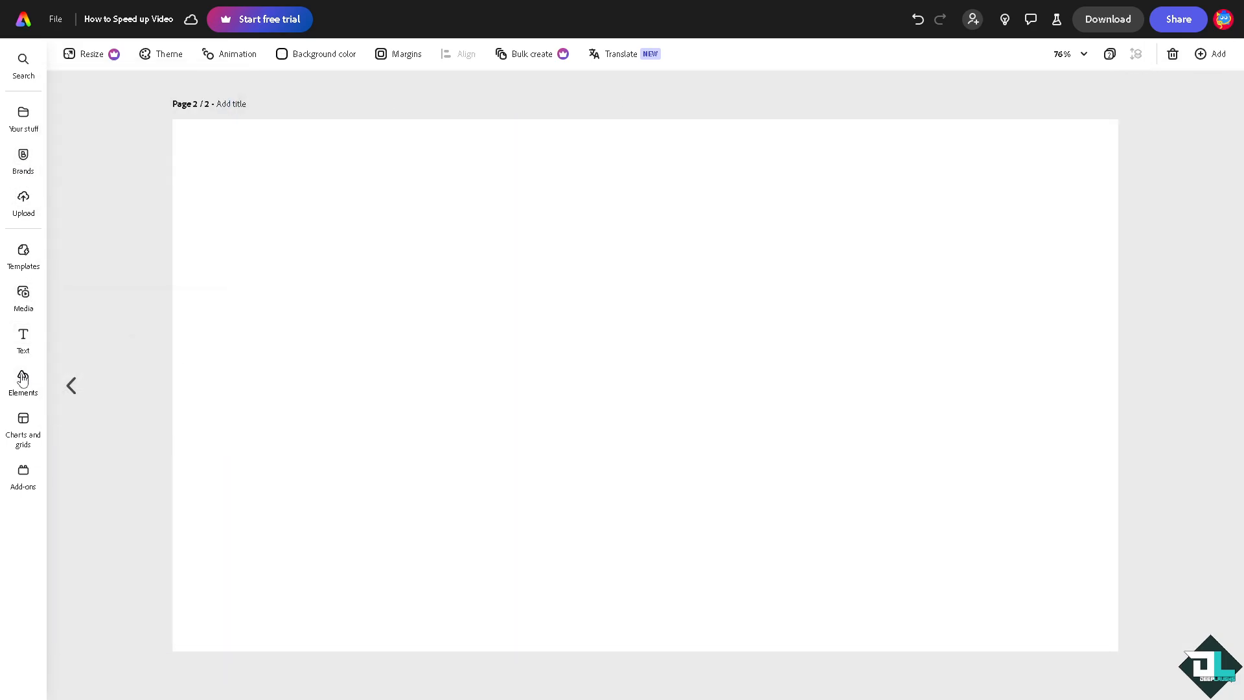
mouse_move(23, 384)
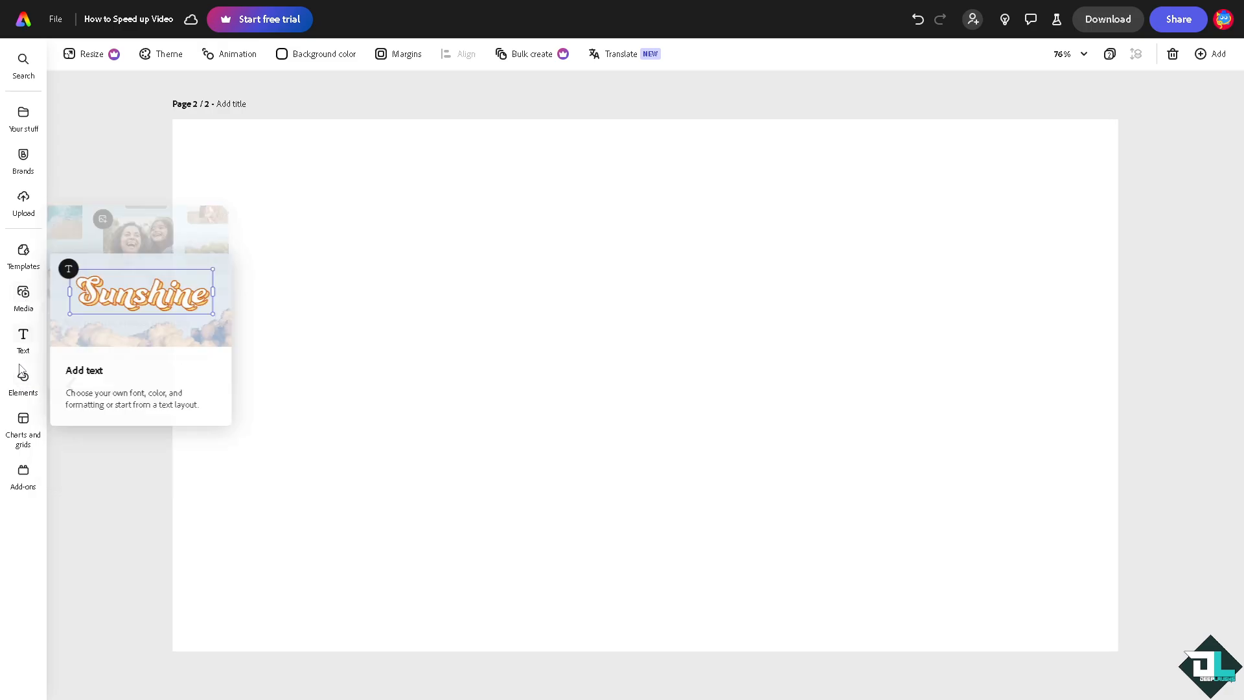
click(23, 375)
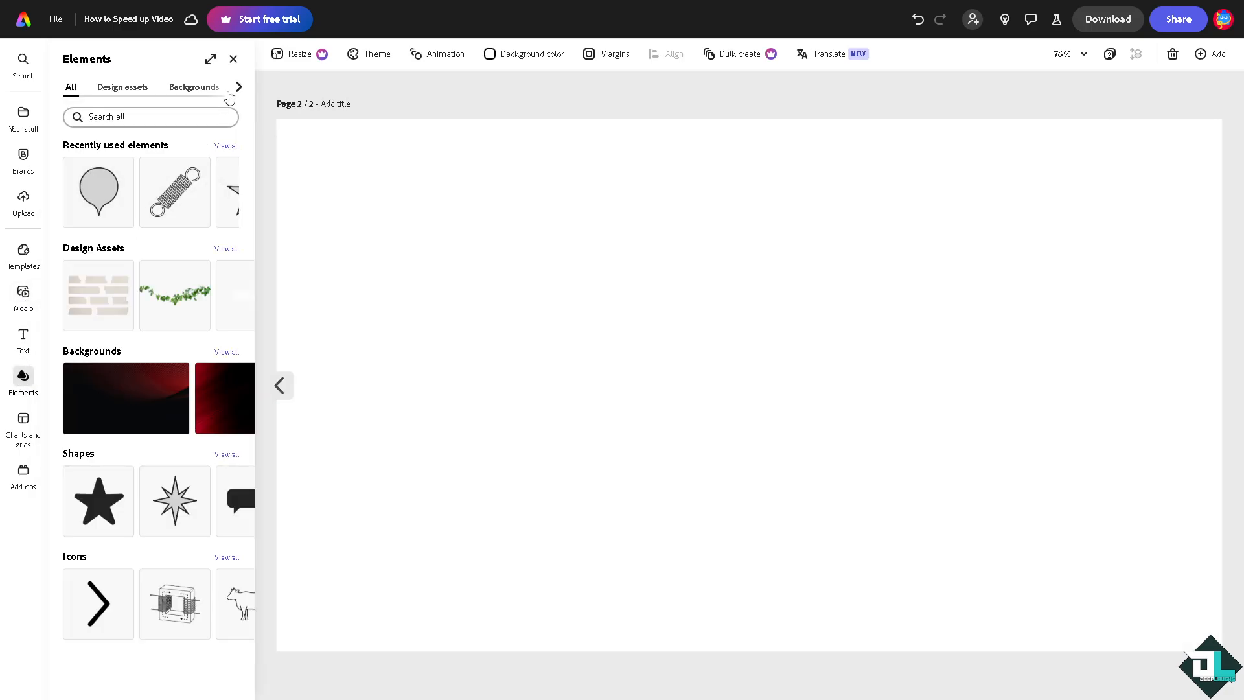
click(222, 59)
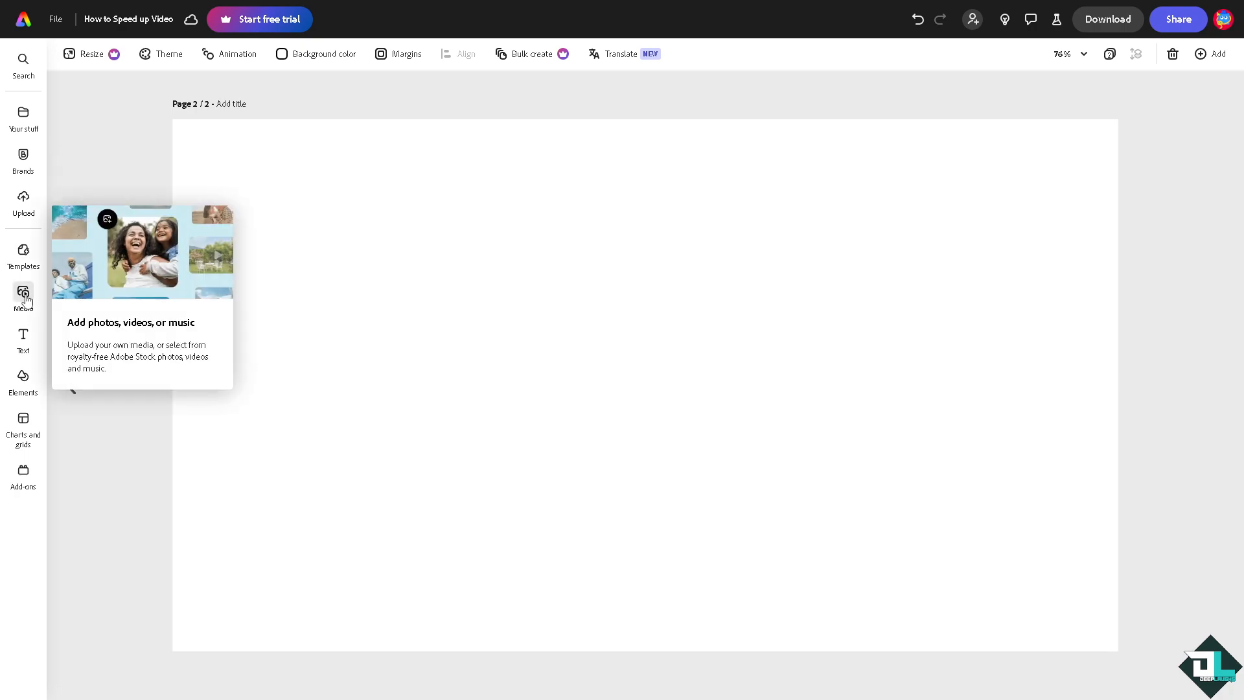
- Insert the campfire clip from the recently used videos on page 2
click(24, 295)
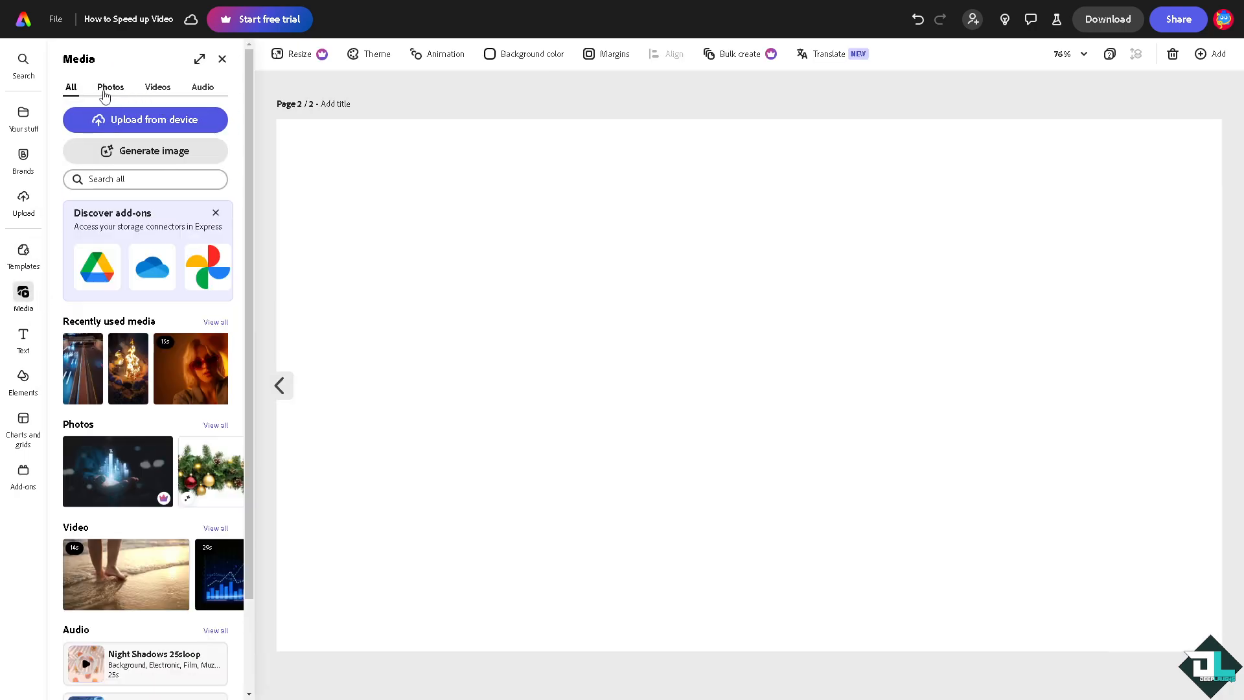
click(155, 90)
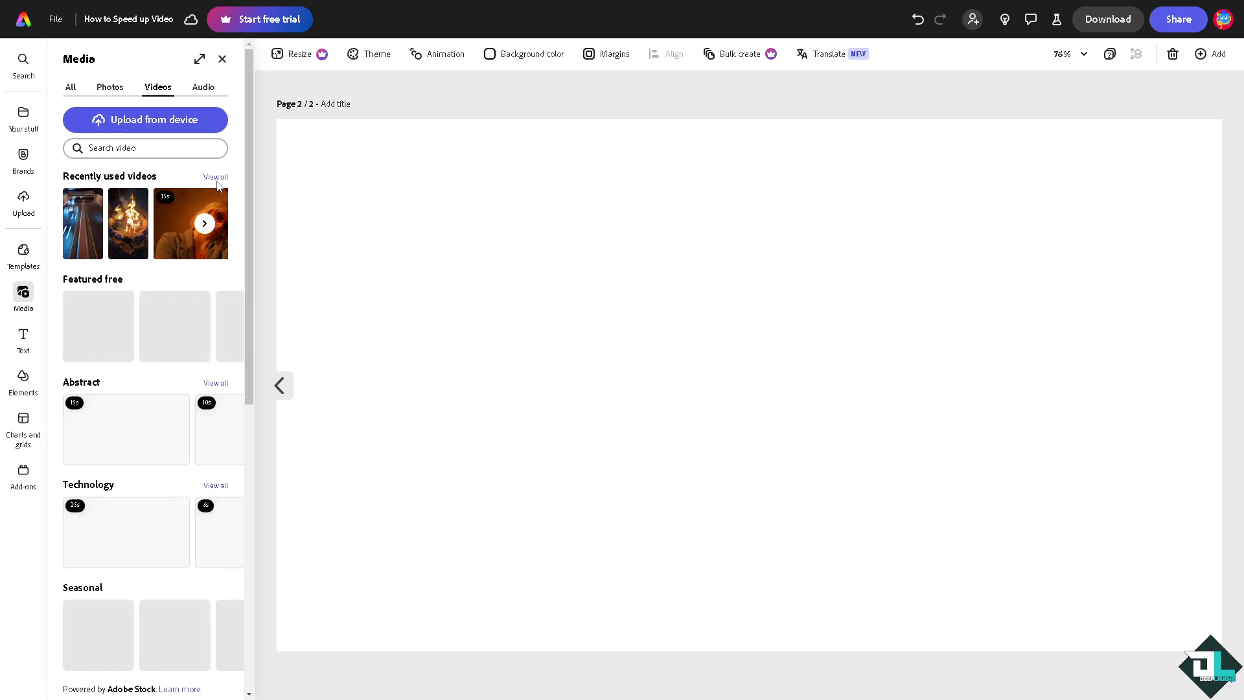
click(204, 223)
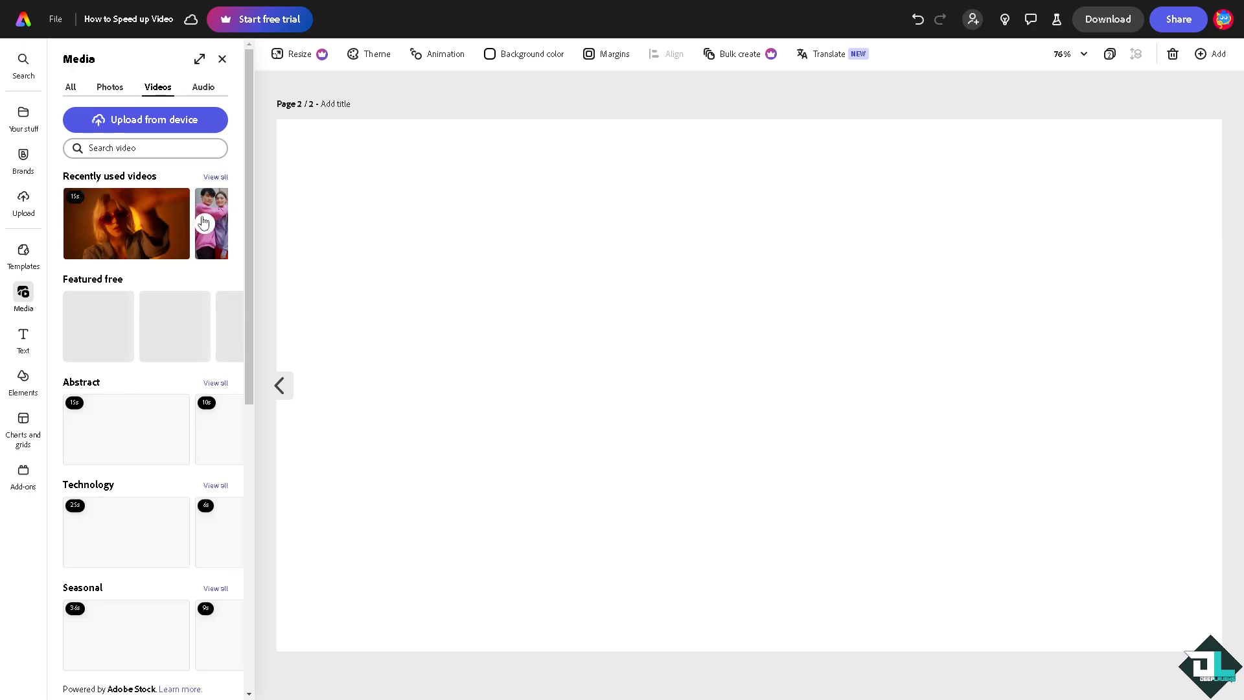
click(160, 218)
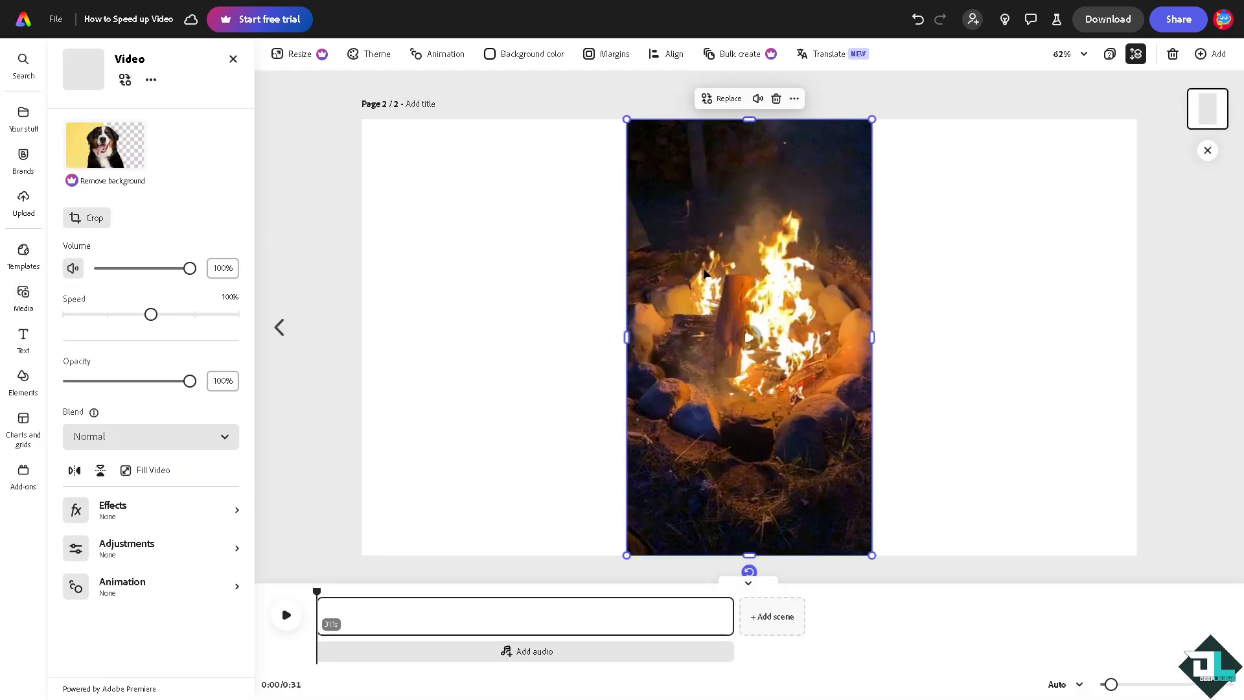
- Add the video of the woman in sunglasses, enlarge it beside the campfire clip, and delete page 2
click(235, 62)
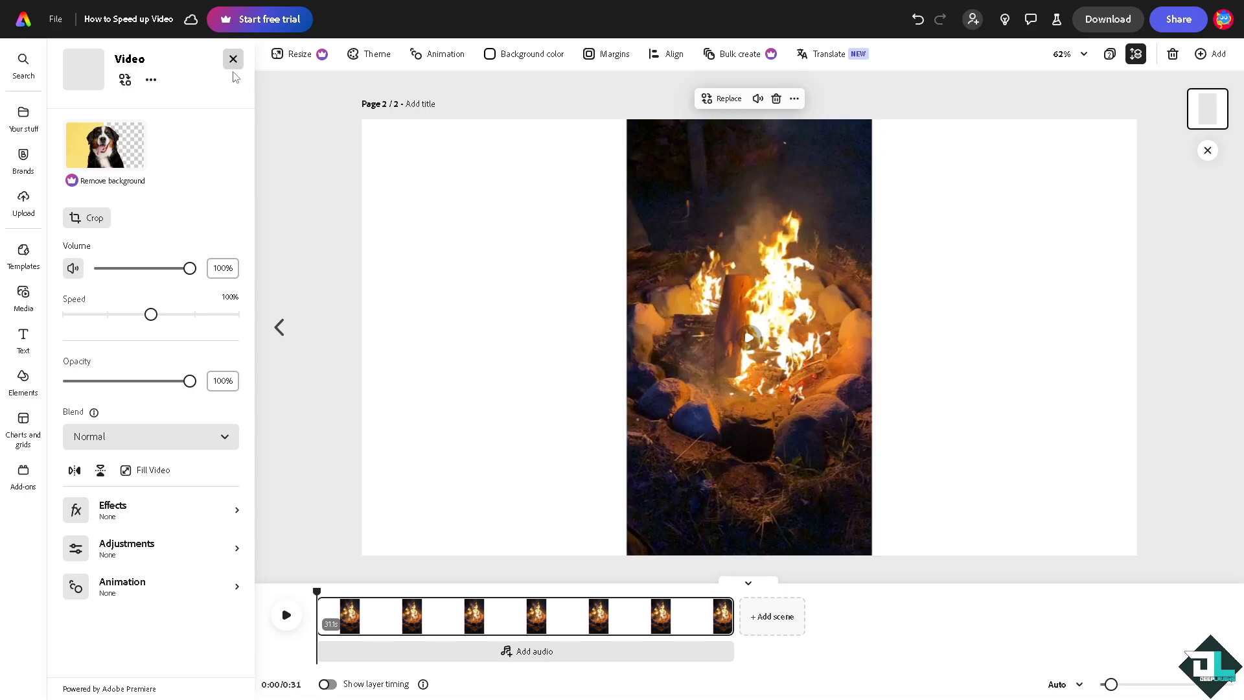
click(208, 241)
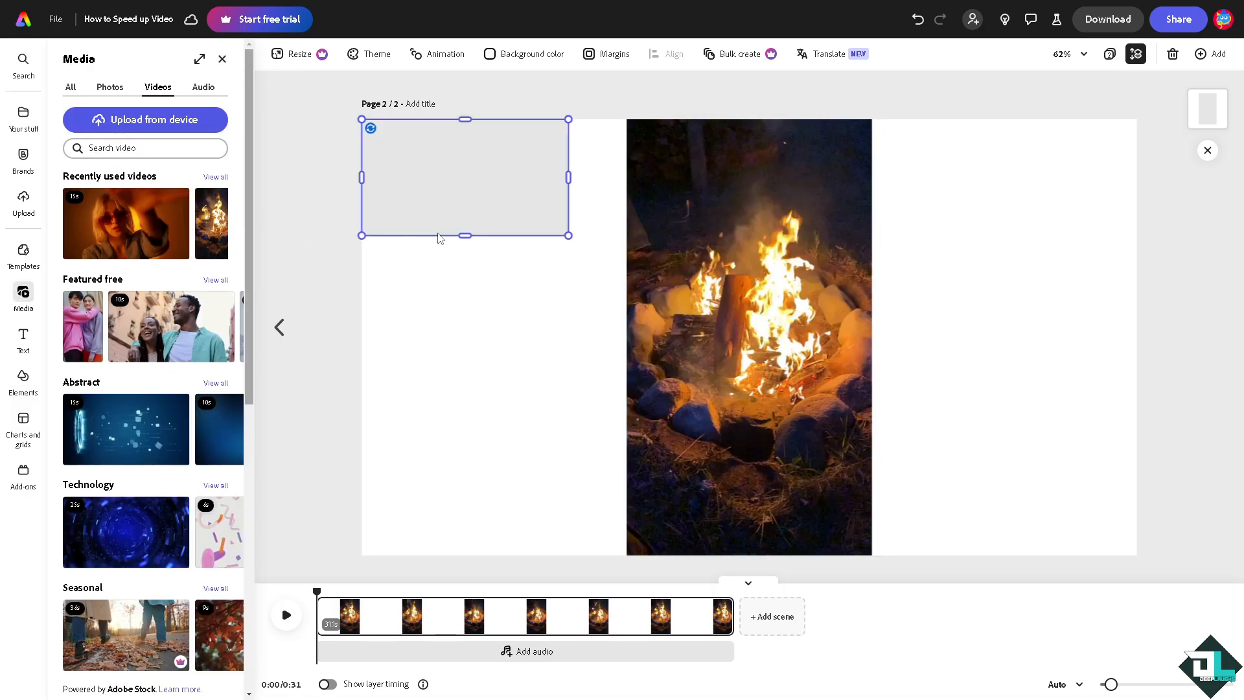
click(234, 59)
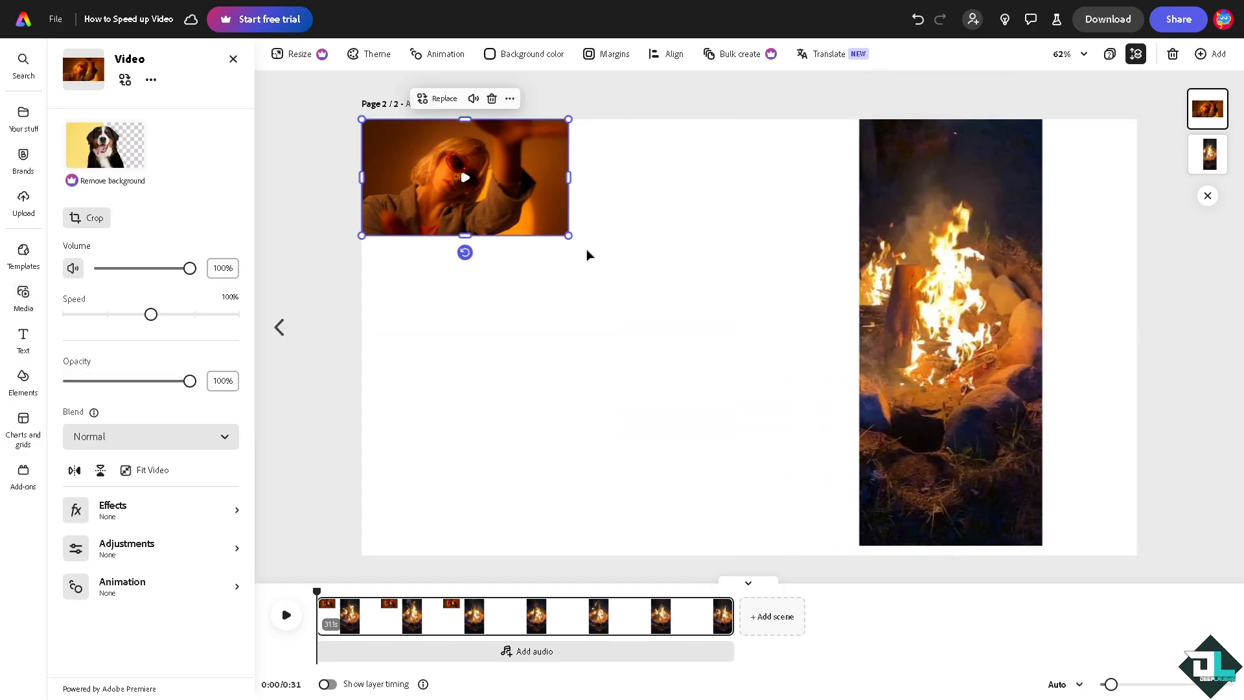
drag(568, 236, 809, 486)
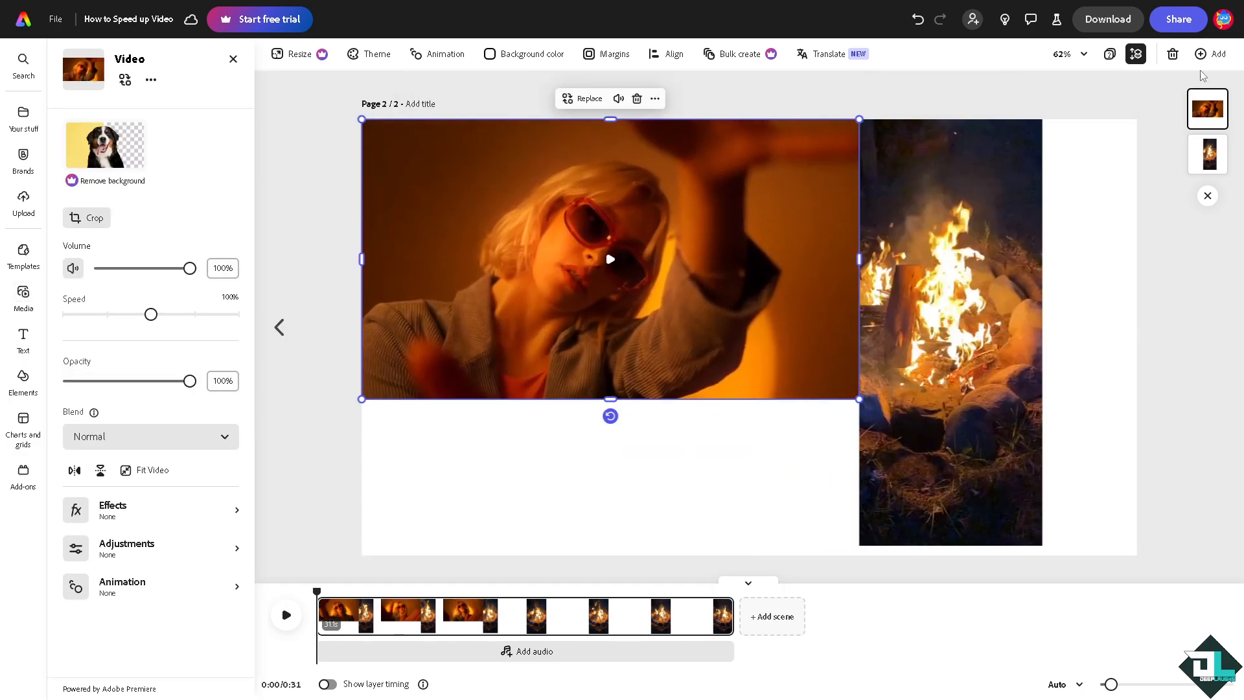
click(1172, 54)
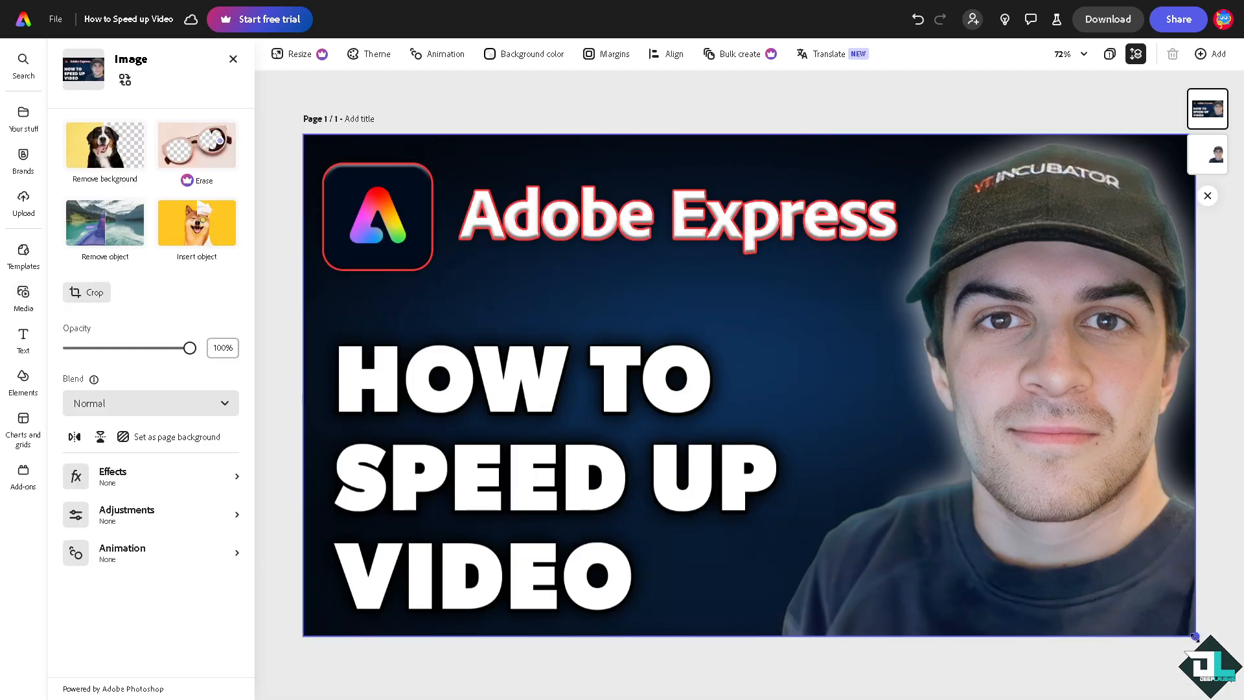
- Shrink the thumbnail image toward the upper-left corner of page 1, uncovering the cut-out portrait
drag(1195, 637, 790, 421)
click(1060, 311)
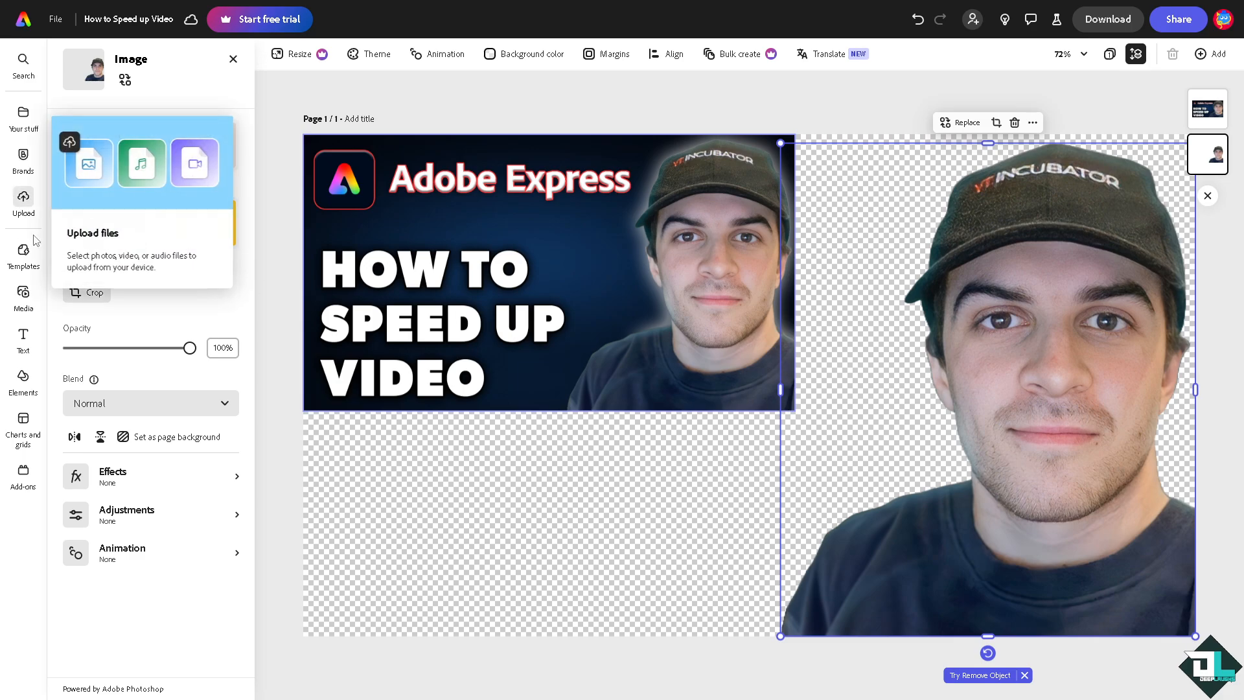
- Add the video of the woman in sunglasses below the thumbnail image and enlarge it to the same width
click(21, 299)
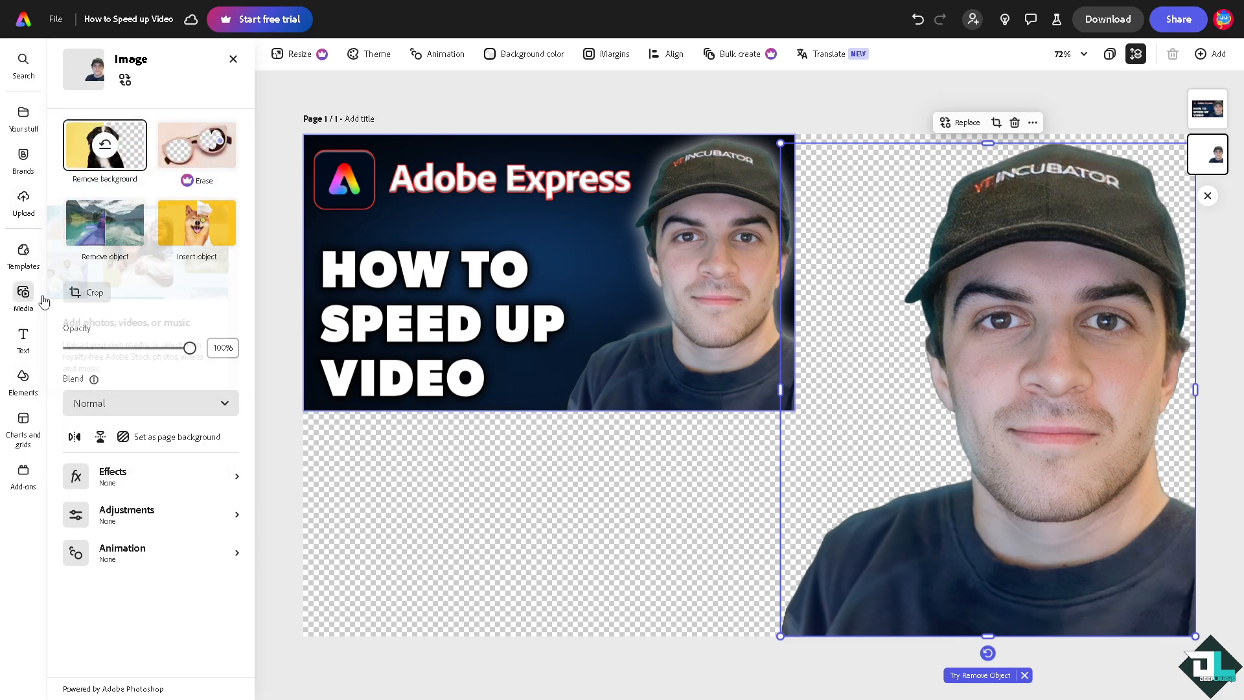
click(126, 246)
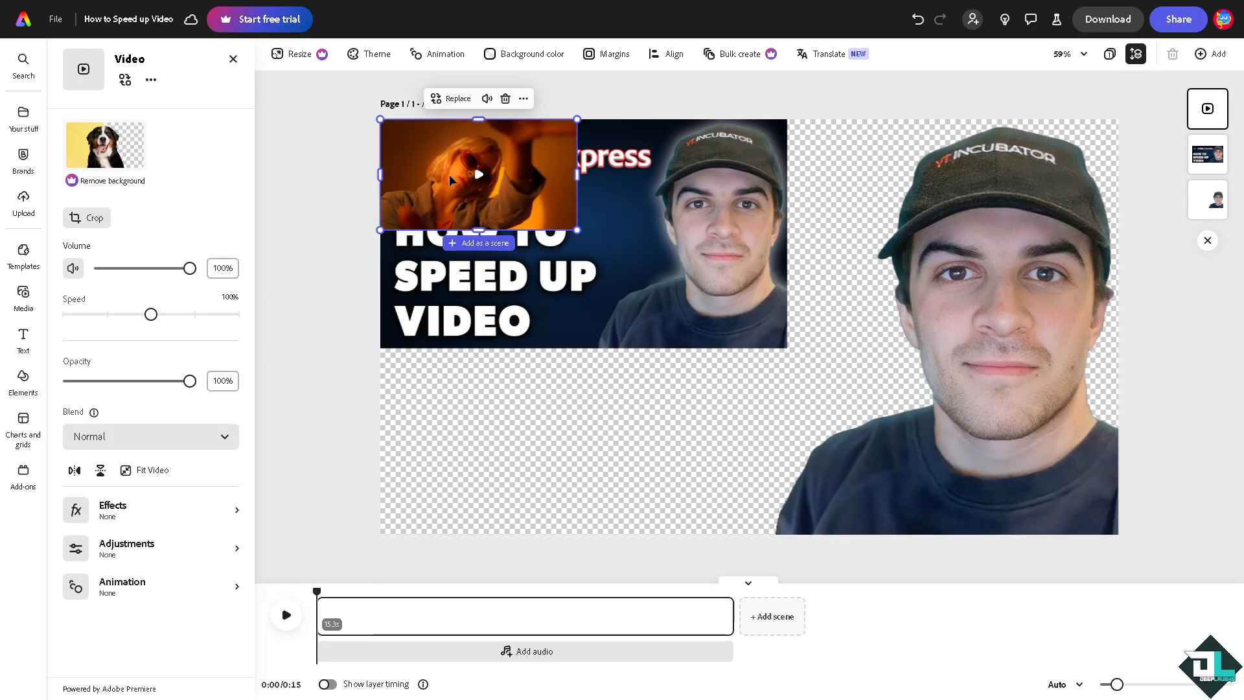
drag(443, 205, 436, 443)
drag(557, 445, 750, 472)
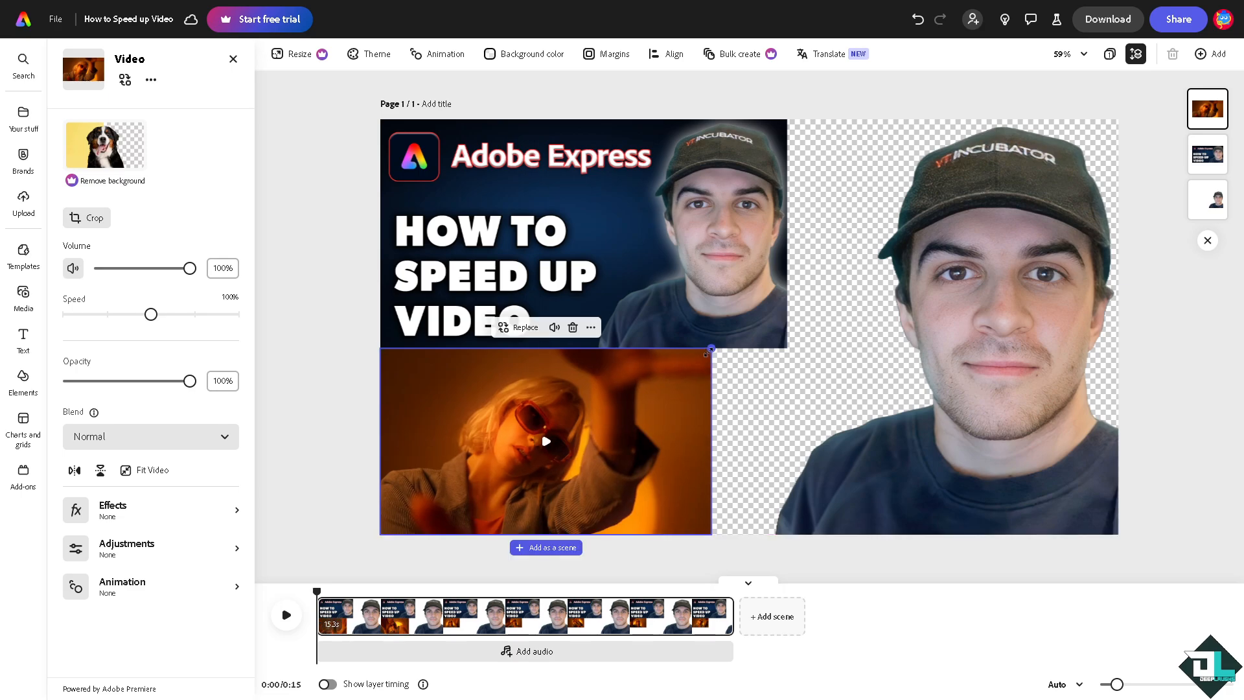
drag(714, 365, 790, 366)
- Send the video of the woman in sunglasses to the back, behind the thumbnail image
right_click(690, 367)
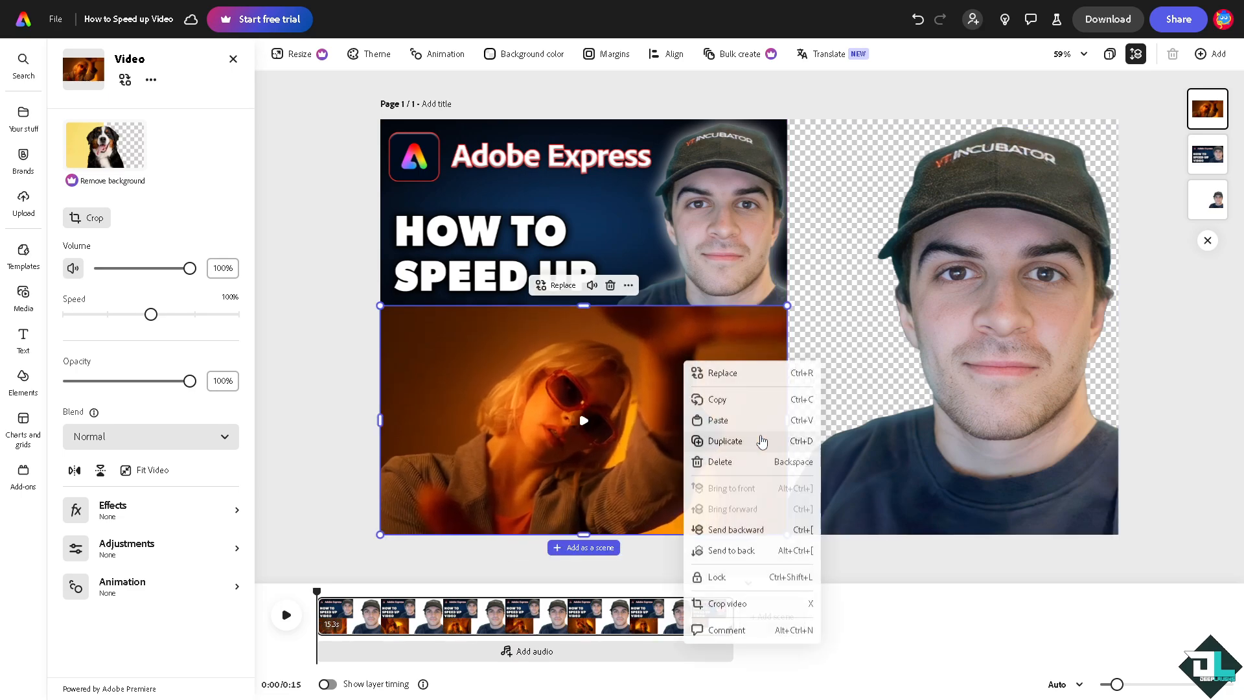
click(731, 550)
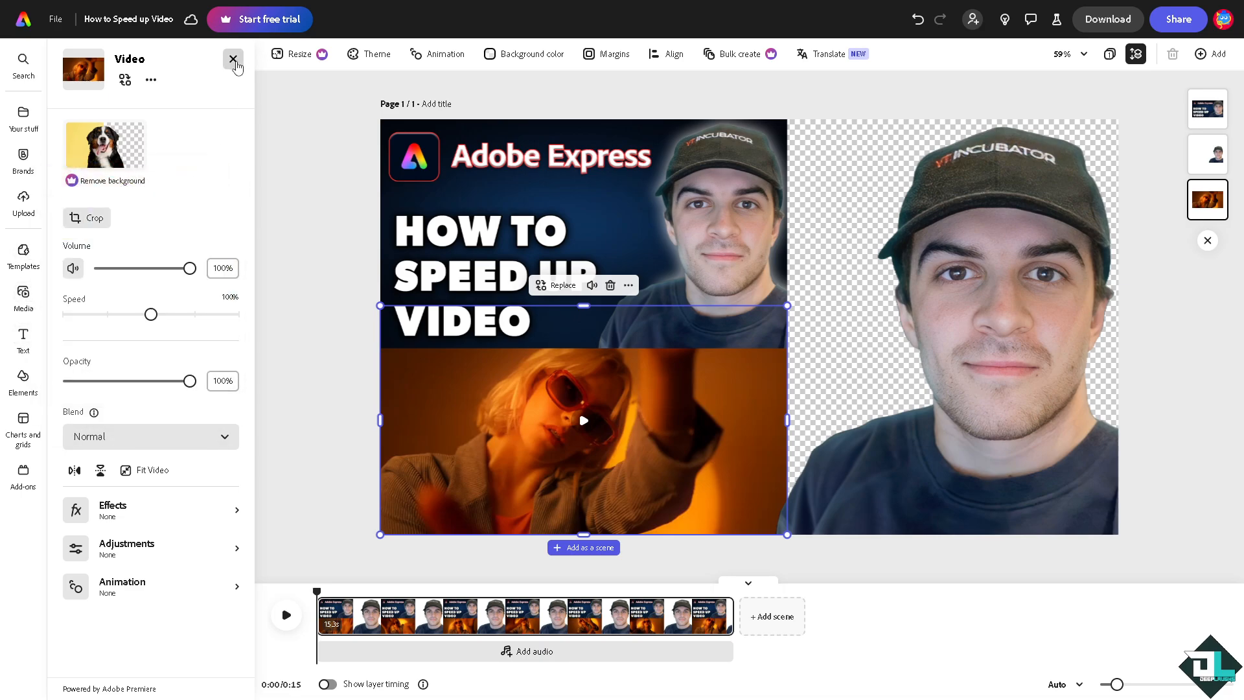
click(233, 59)
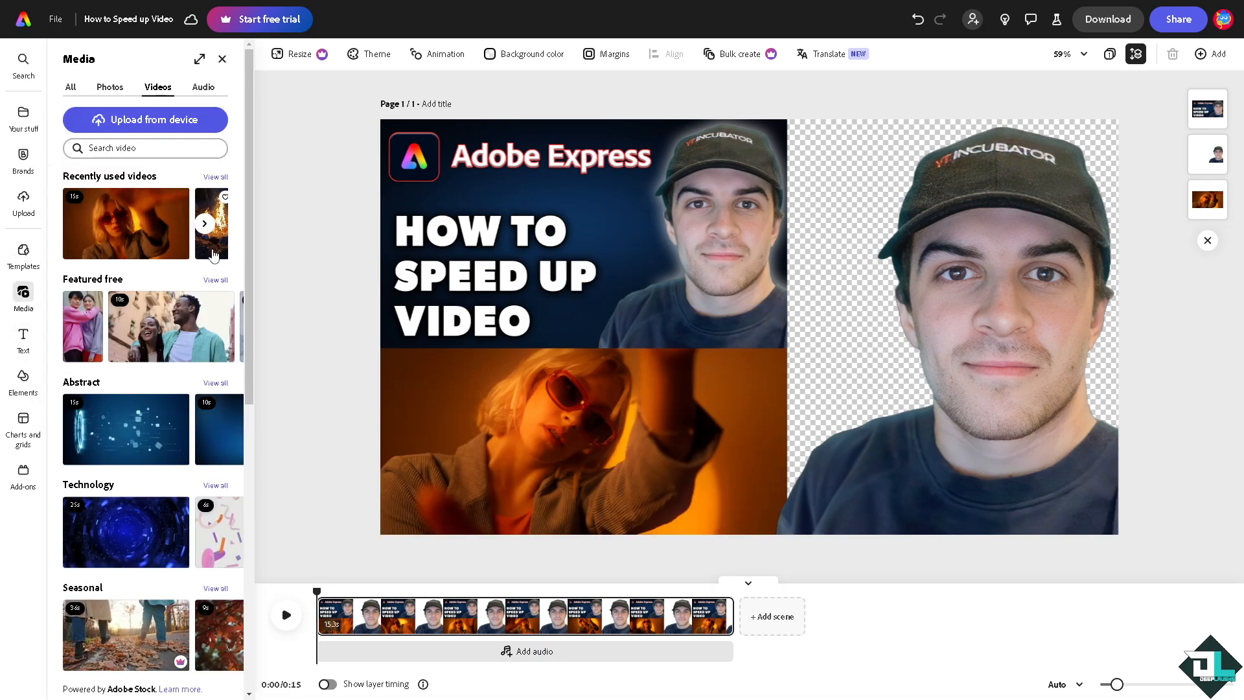
- Add the recently used campfire video beside the thumbnail image and enlarge it to fill the page's right part
click(214, 217)
drag(484, 256, 892, 256)
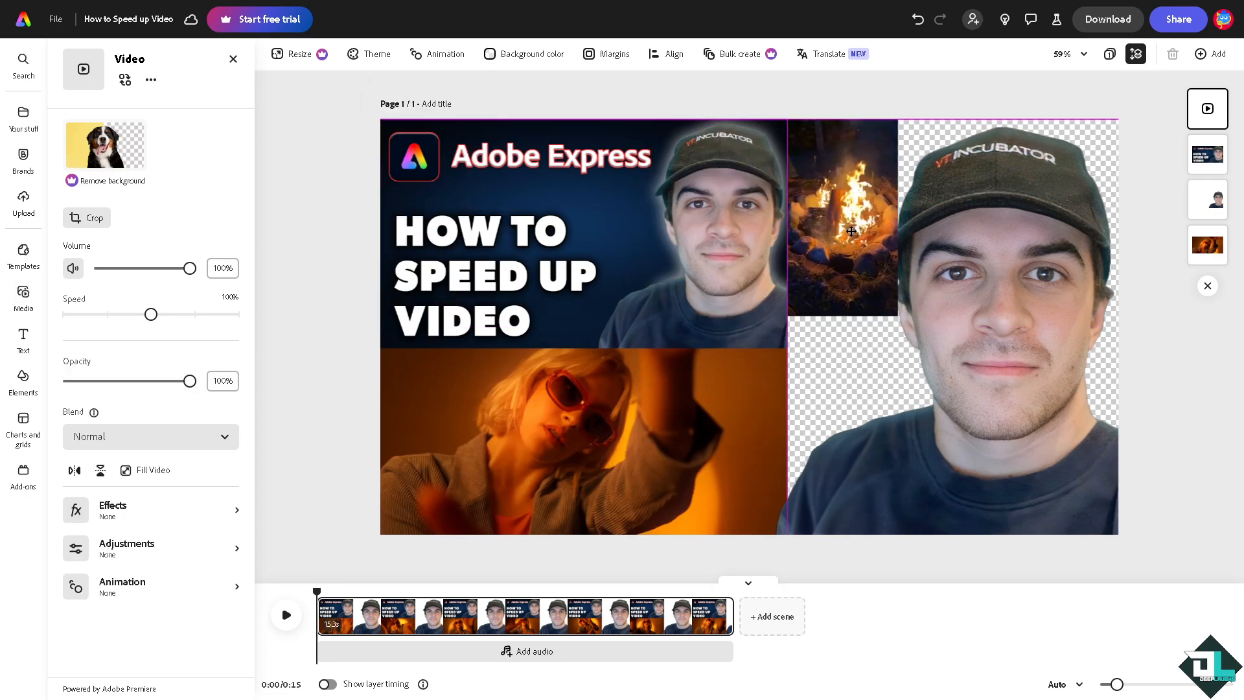
drag(899, 317, 1240, 630)
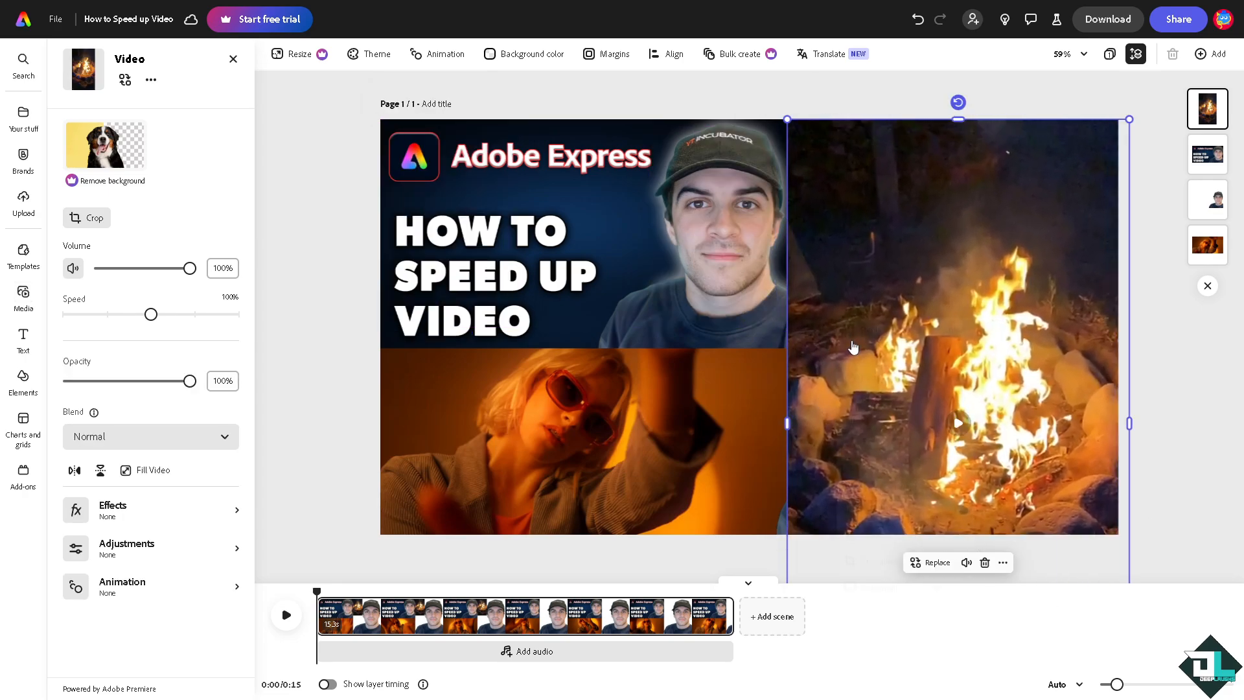
- Send the campfire video to the back, behind the cut-out portrait, and close the video and media settings
right_click(838, 324)
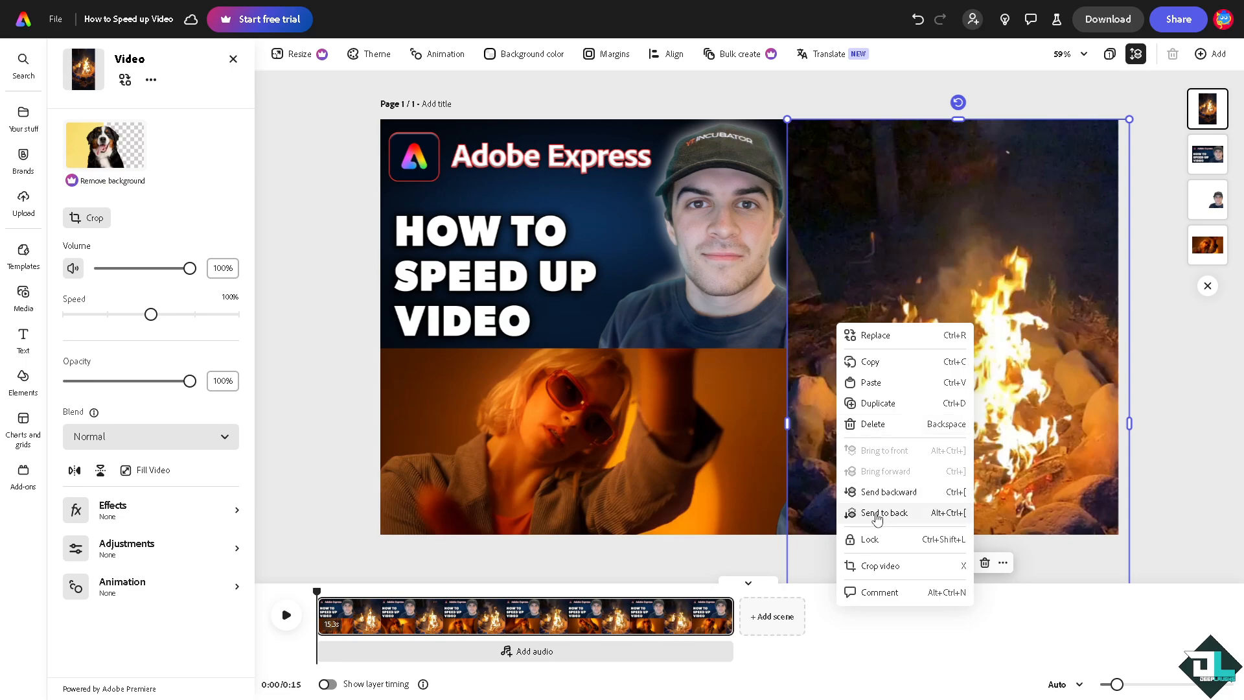
click(884, 513)
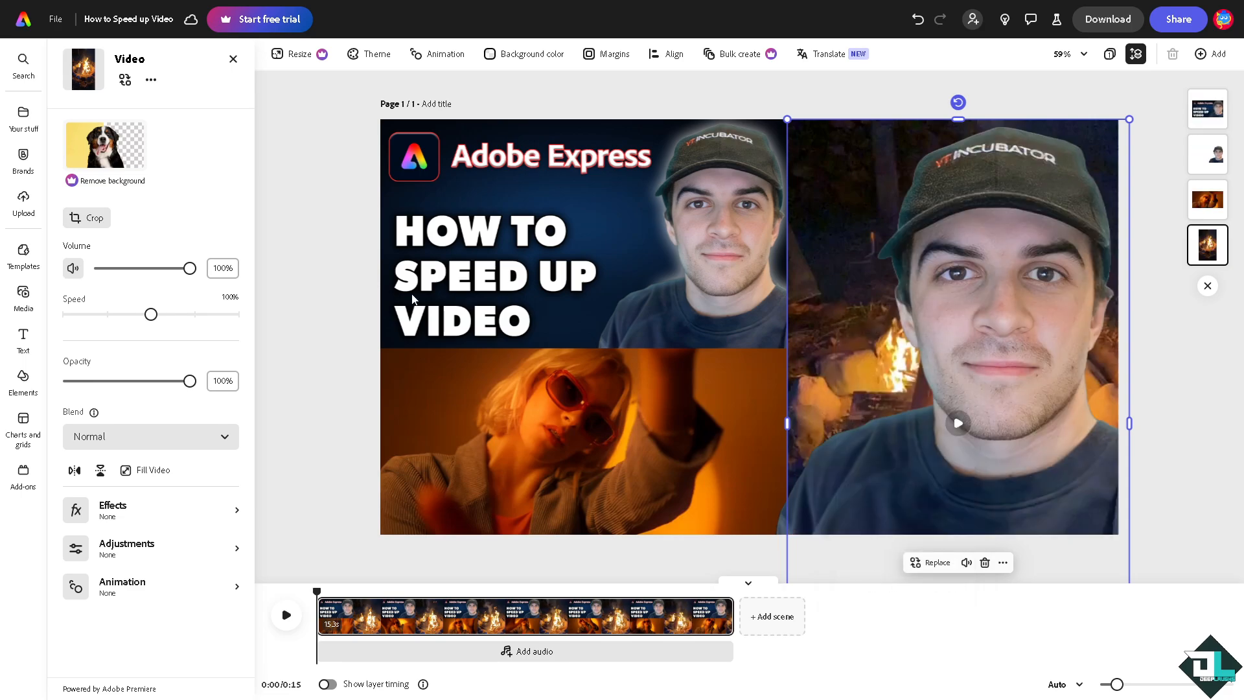
click(233, 59)
click(224, 59)
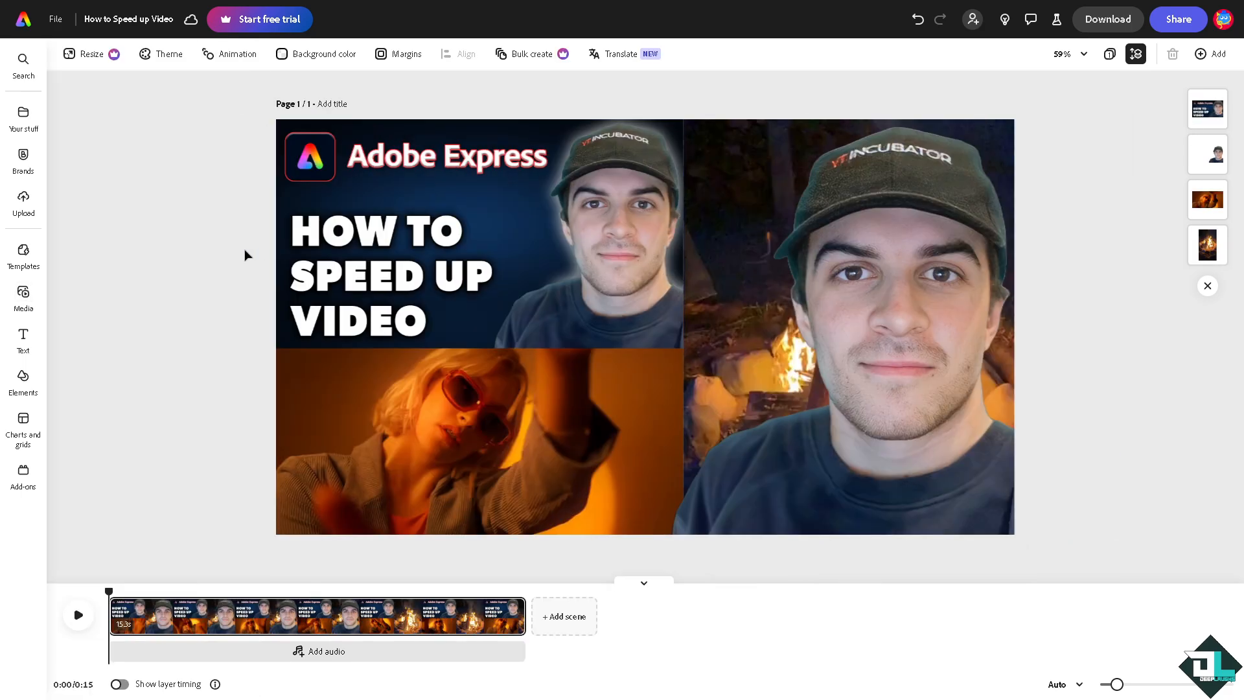
- Set the playback speed of the video of the woman in sunglasses to 200%
click(359, 422)
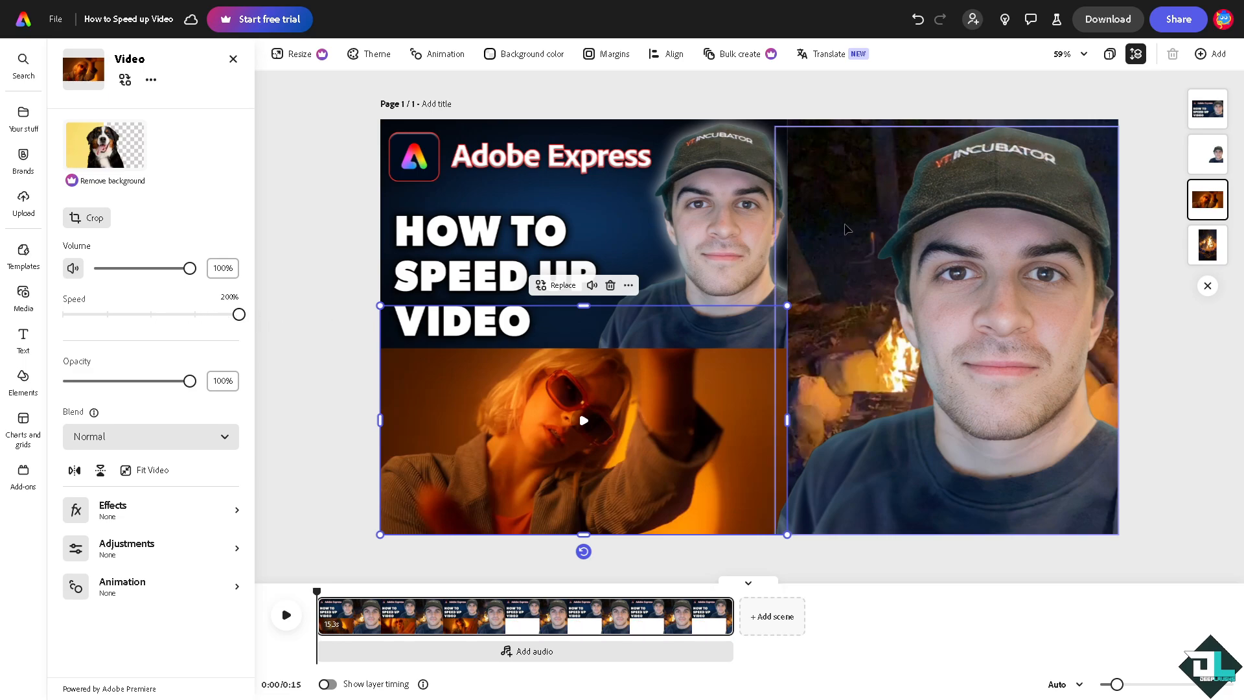
- Trim the cut-out portrait's left edge to expose the campfire video and set that video's speed to 150%
click(848, 230)
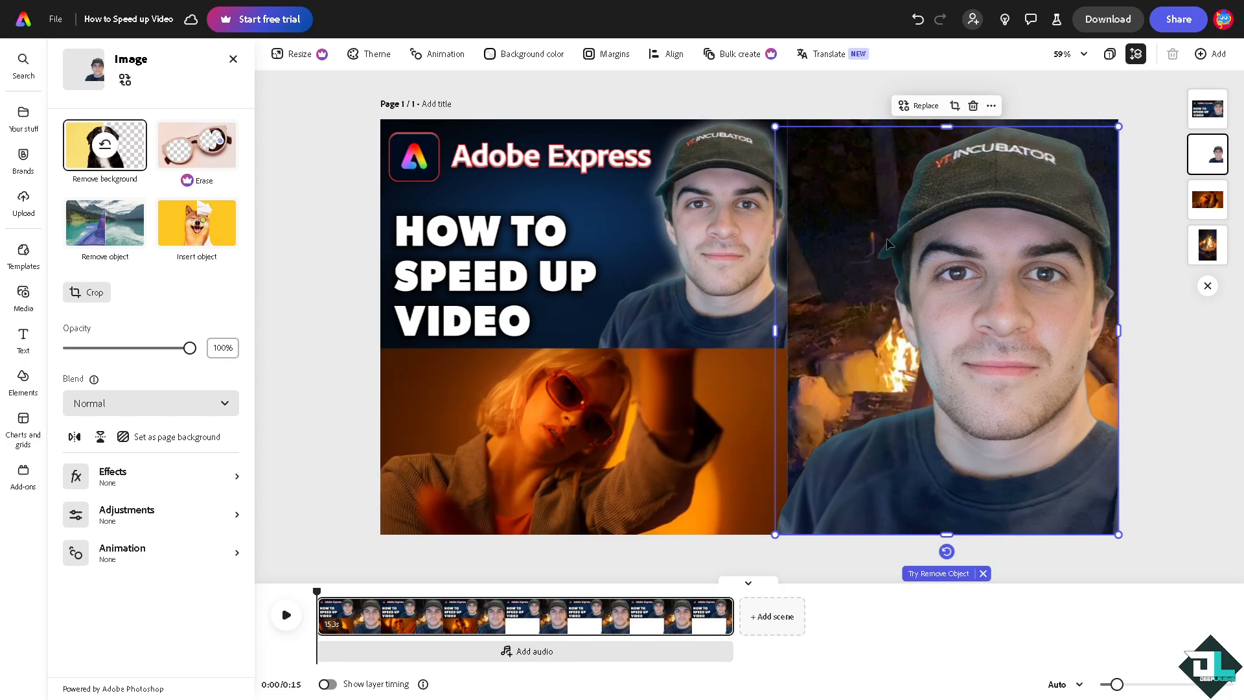
drag(776, 334, 843, 334)
click(824, 319)
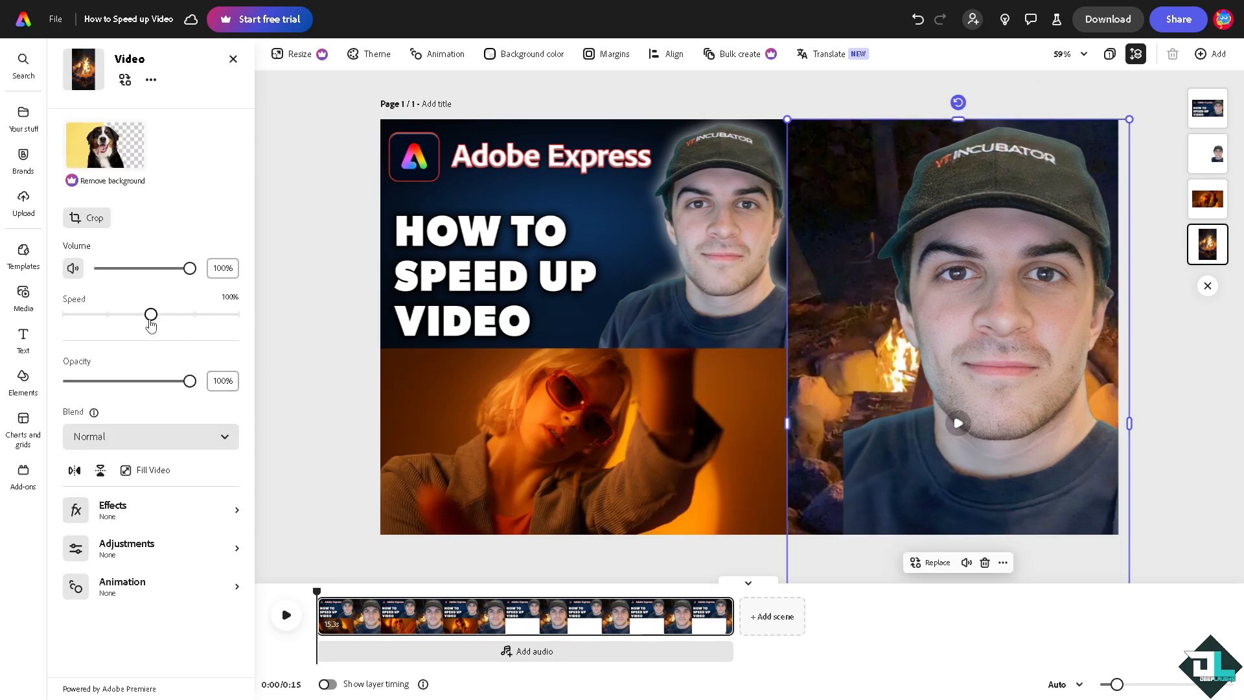
drag(166, 318, 217, 319)
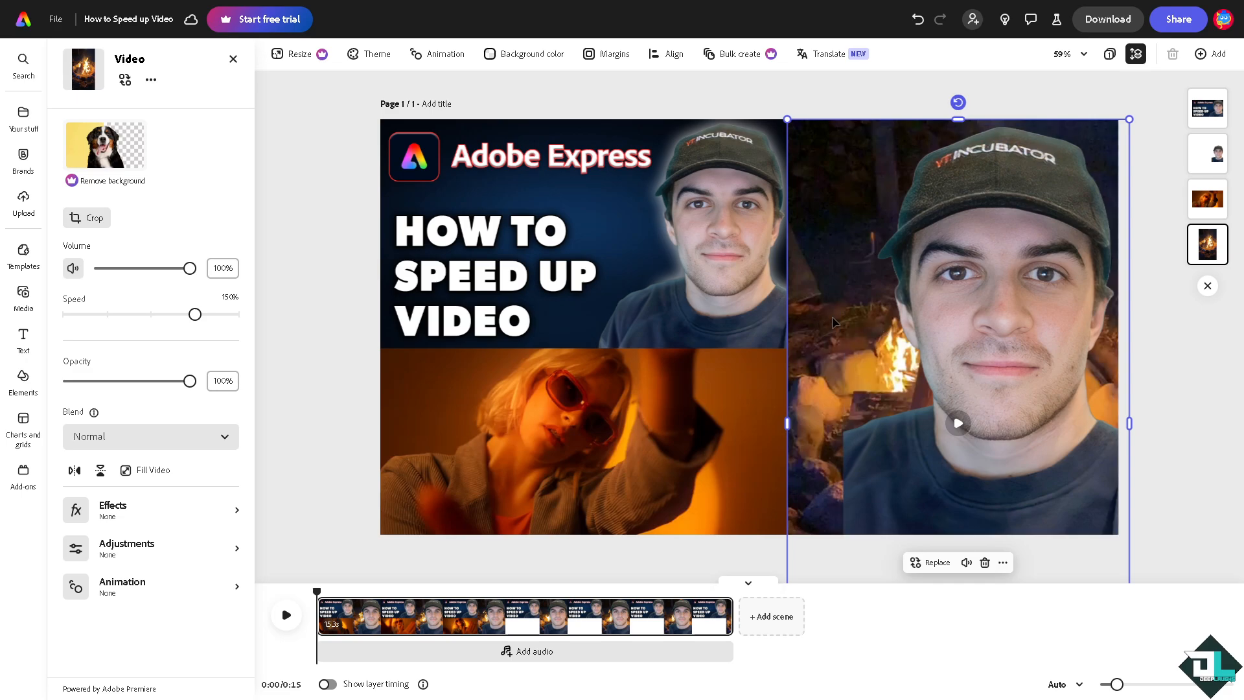
- Turn on layer timing and preview the scene with the sped-up videos, returning the playhead to the start
click(306, 274)
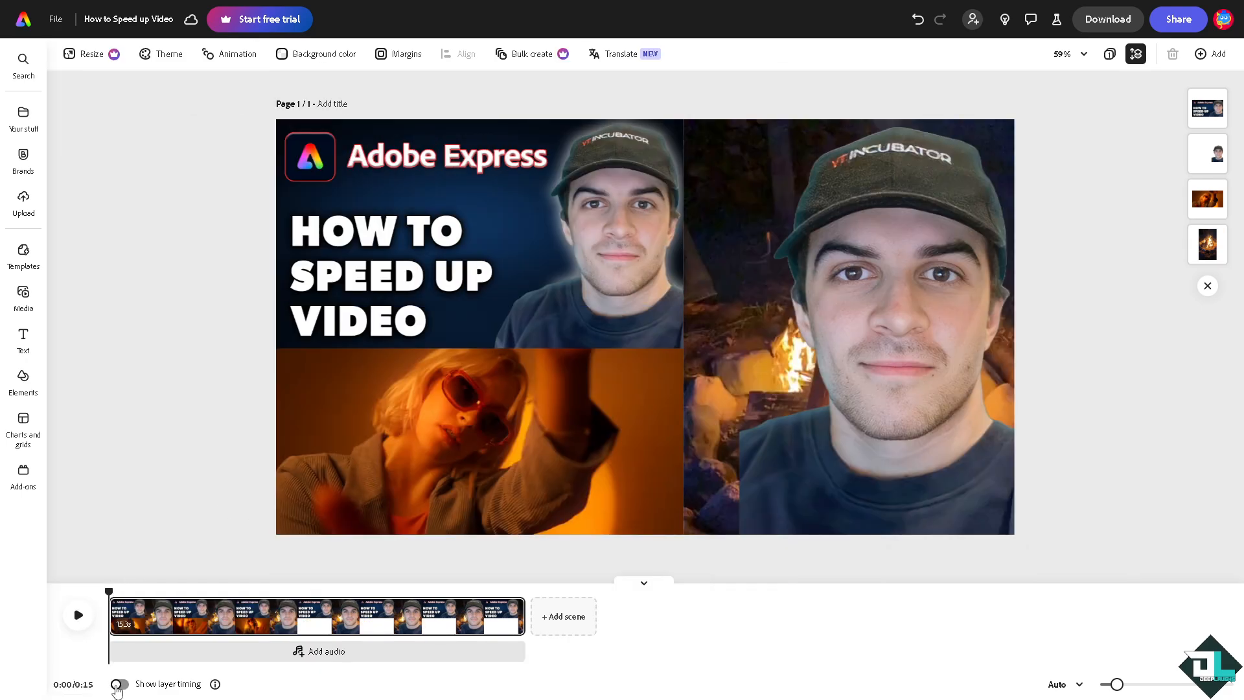
click(119, 685)
click(78, 621)
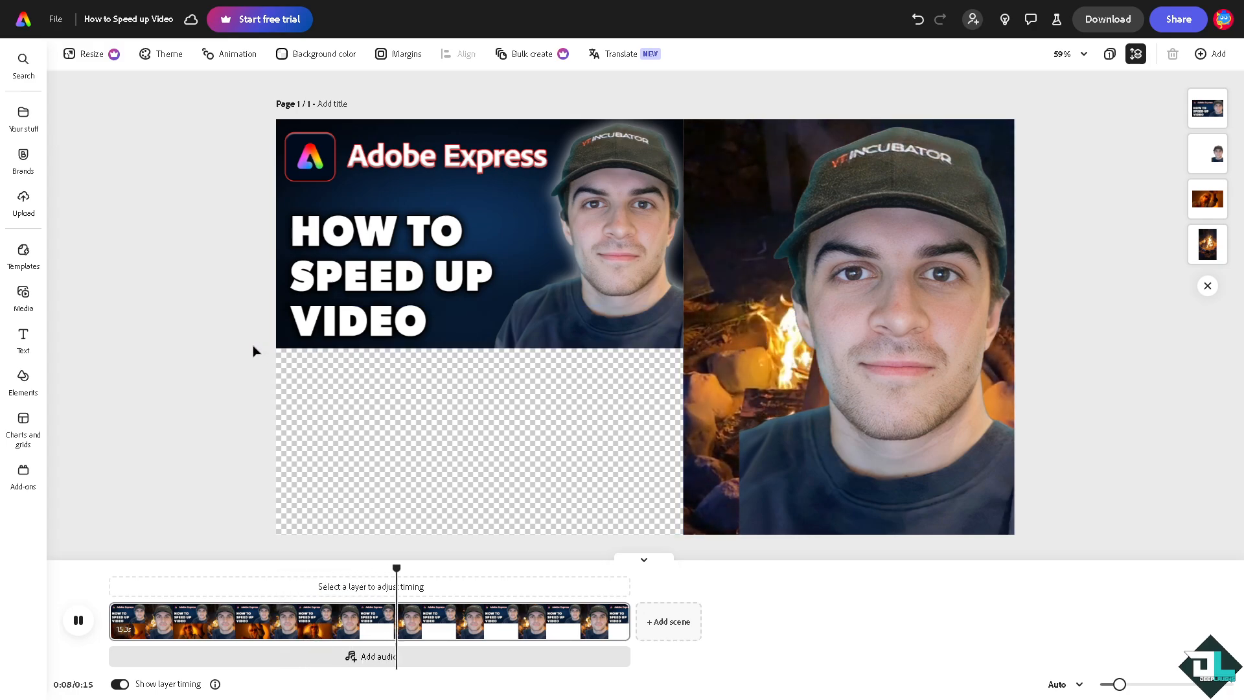
key(space)
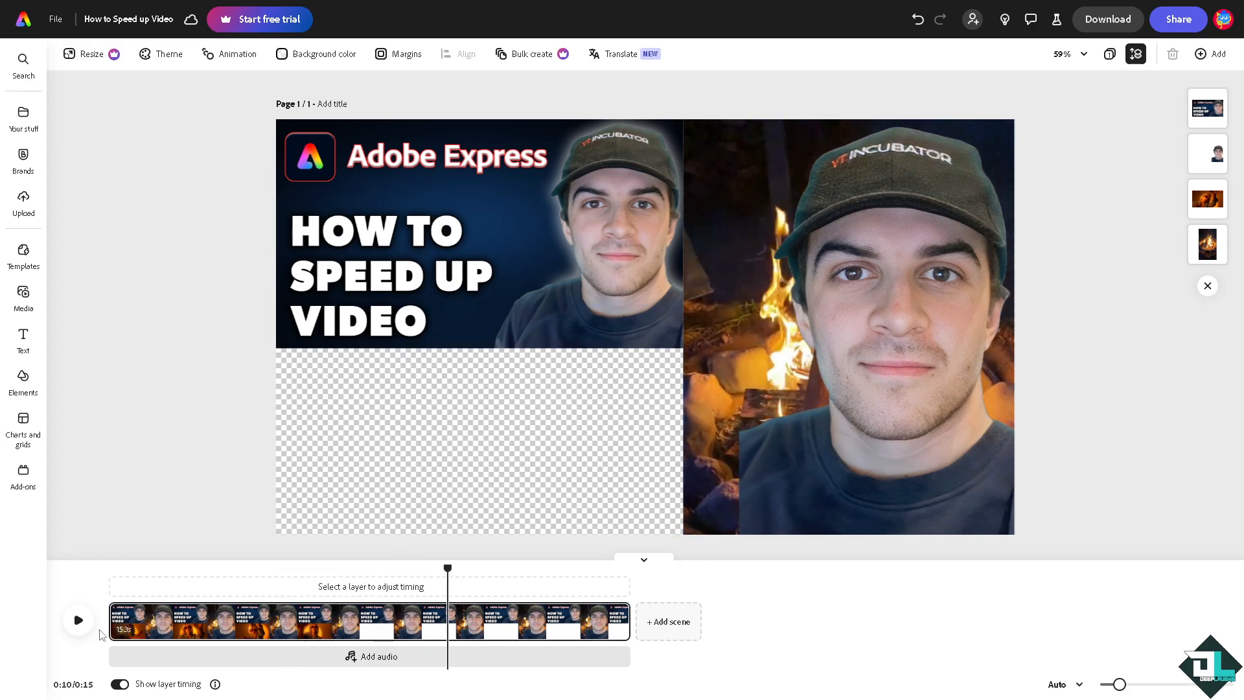
drag(446, 568, 110, 568)
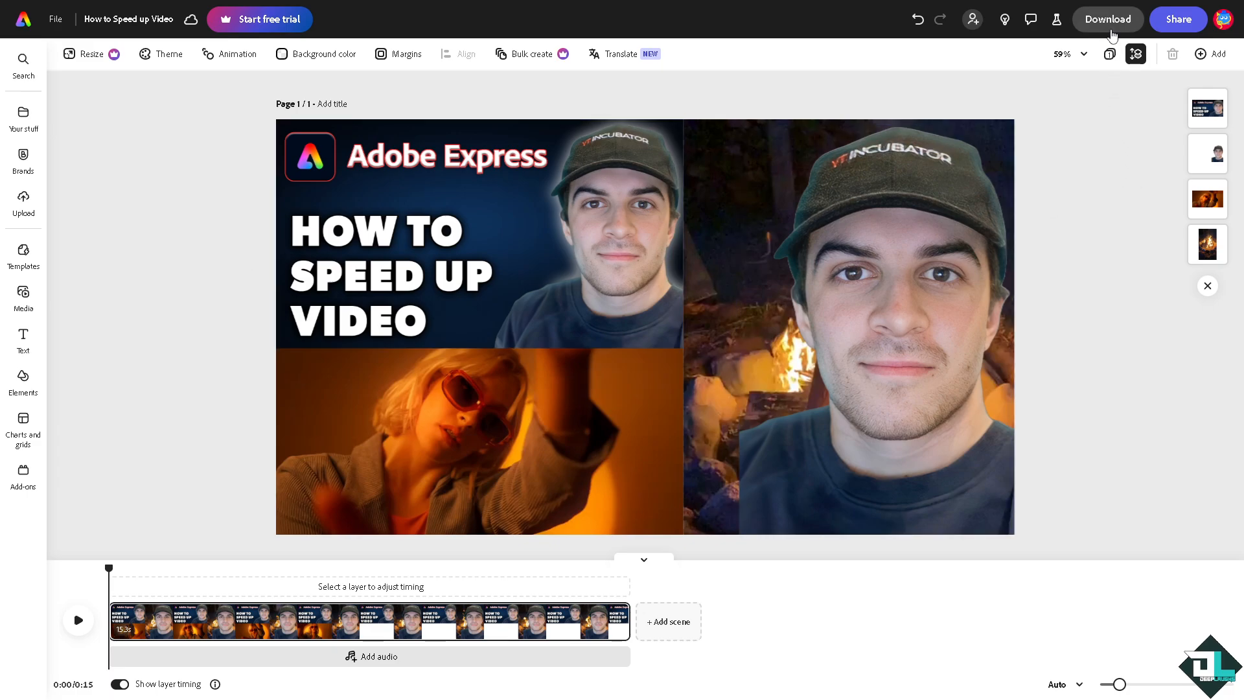
- Check the file formats available for downloading the design, keeping MP4 as the format
click(1116, 29)
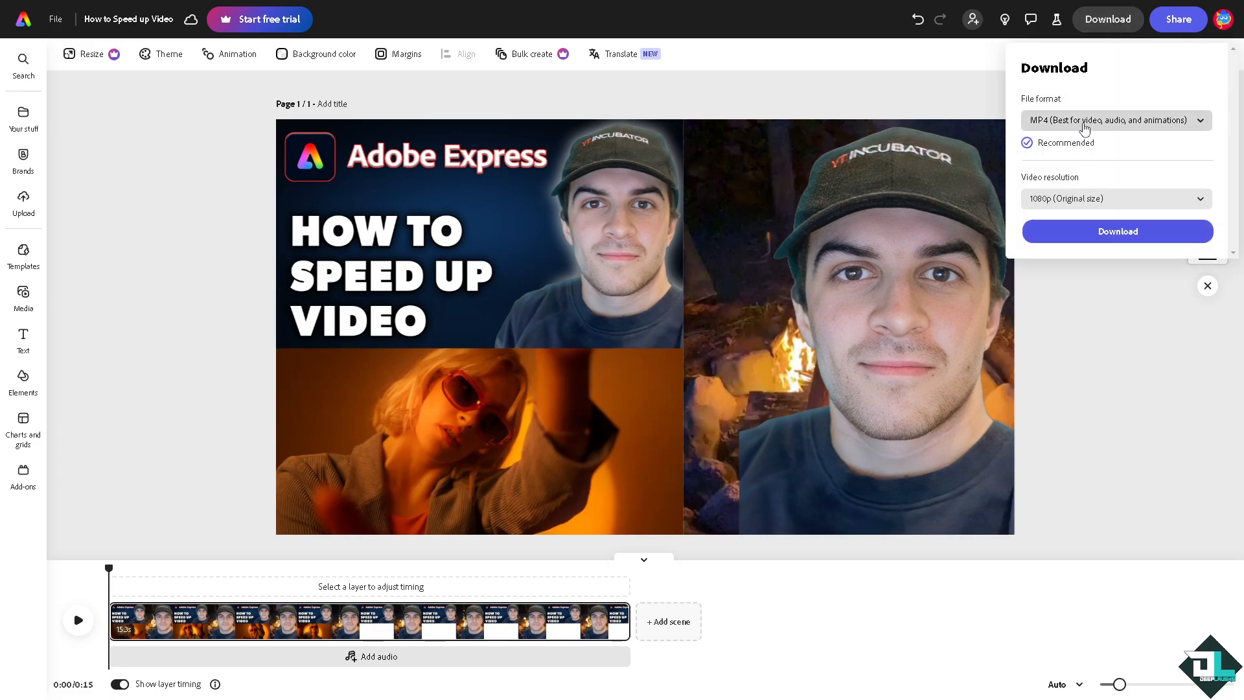
click(1085, 124)
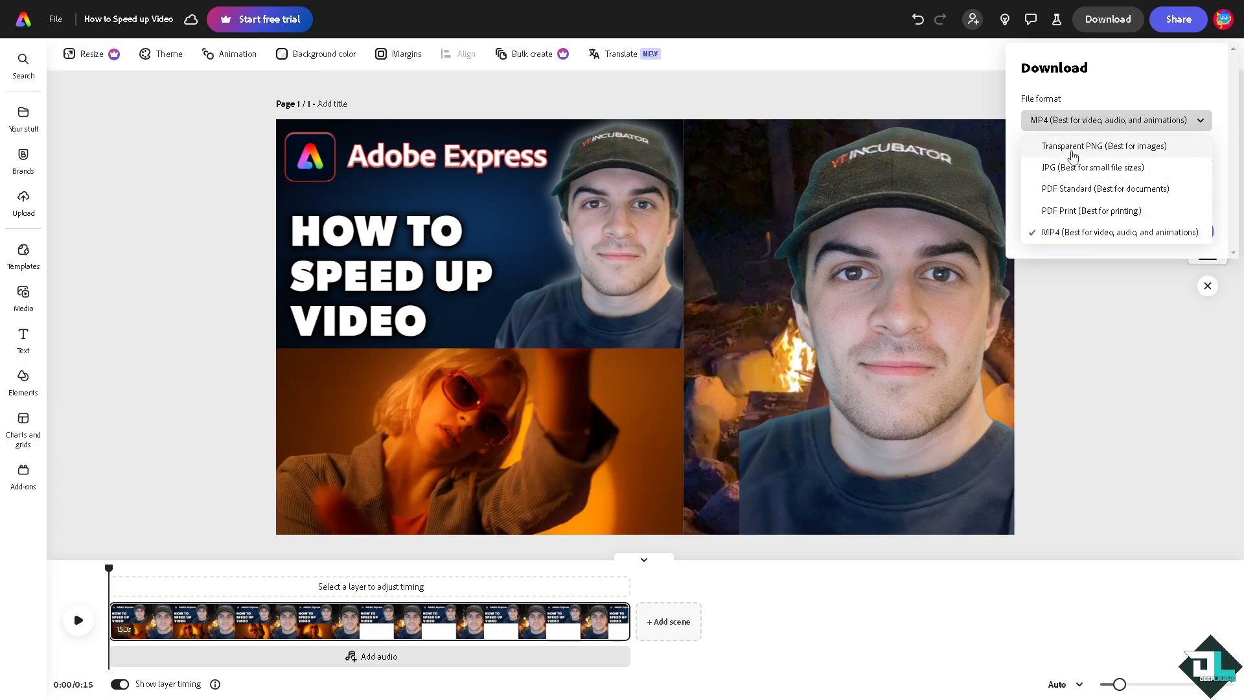
click(1129, 79)
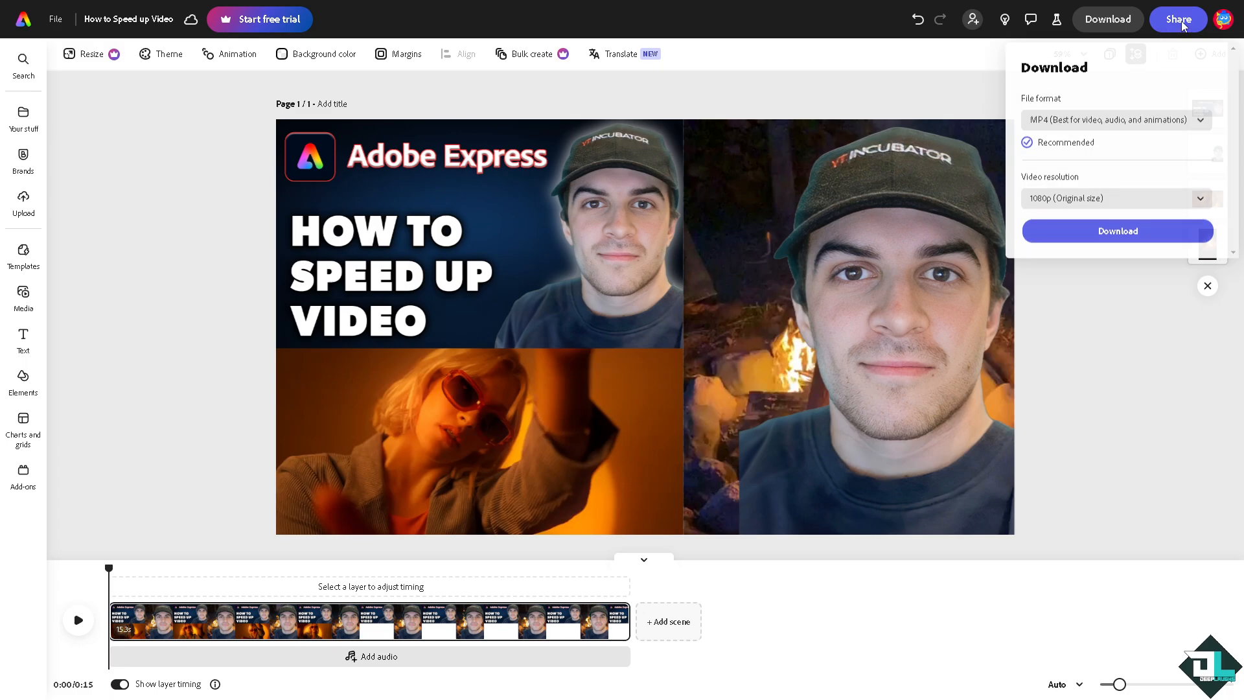
- Set the file's sharing access to Anyone with the link and copy the share link
click(1180, 19)
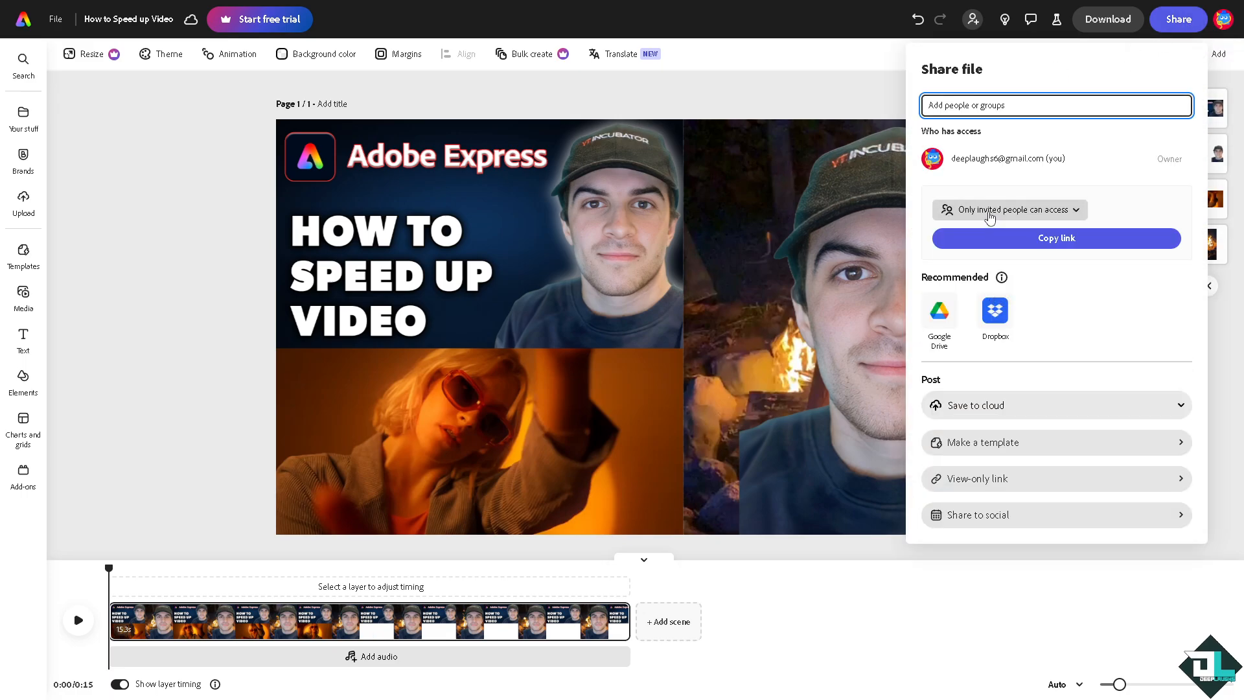
click(1077, 211)
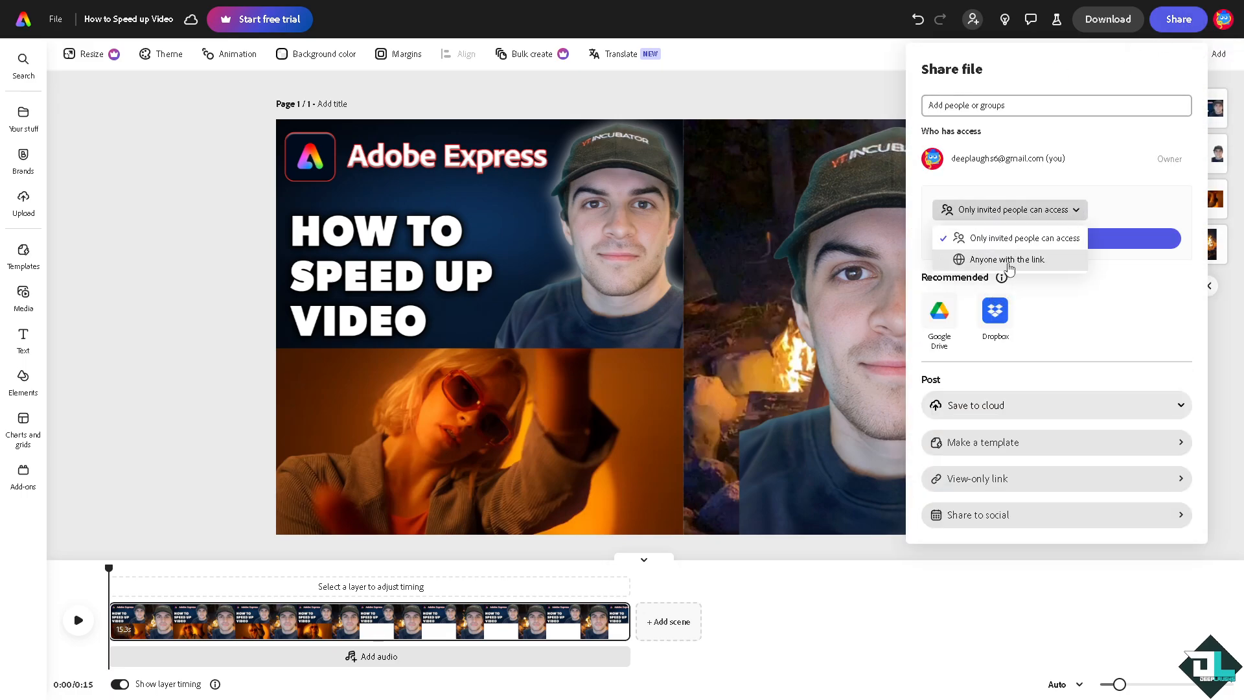
click(1014, 260)
click(1055, 241)
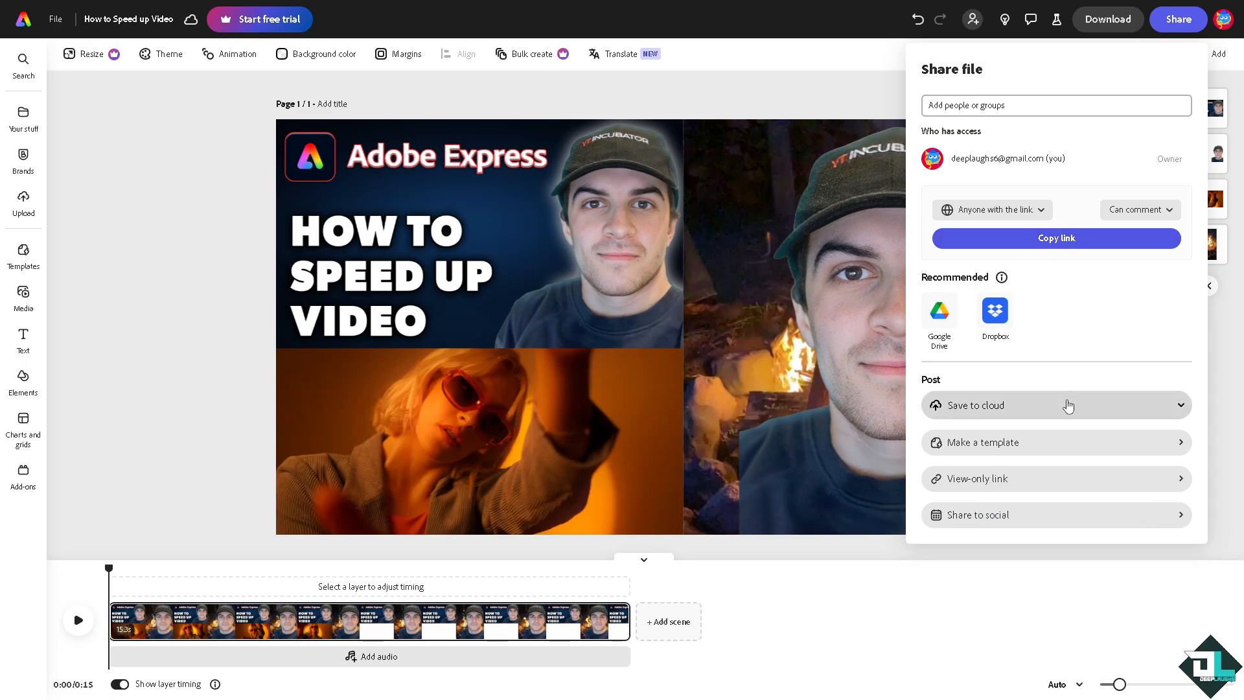
- Check the cloud storage destinations for saving the design and play the scene again from the start
click(1123, 411)
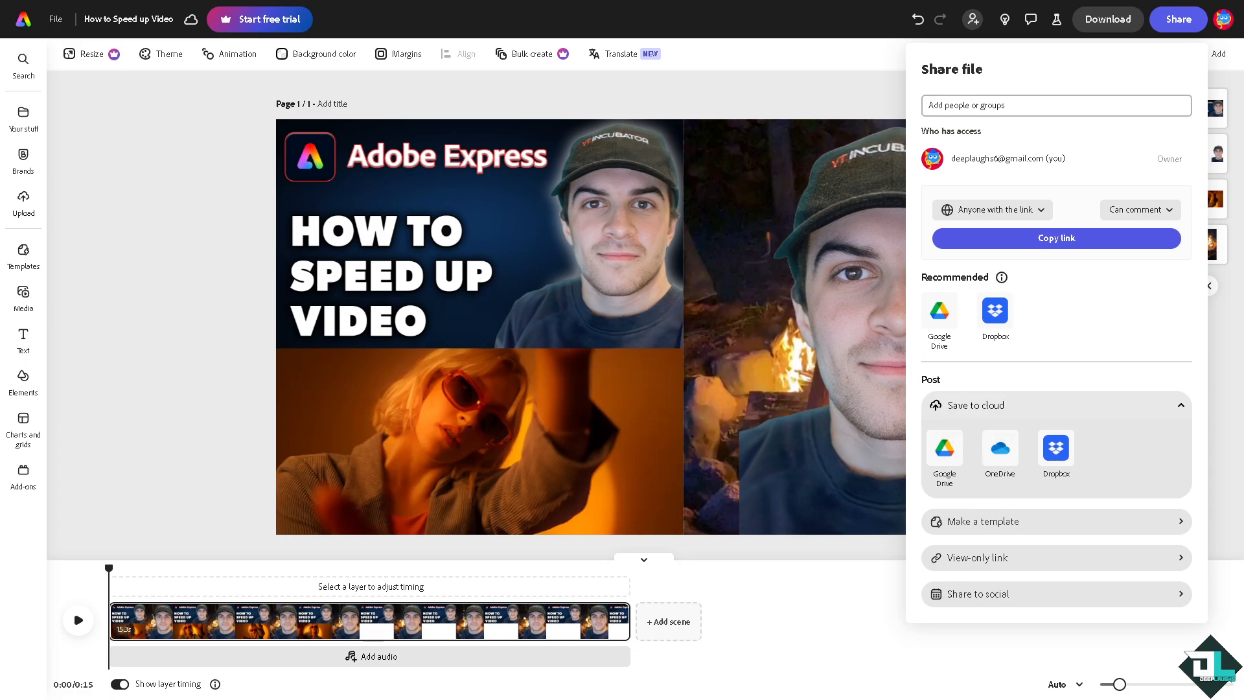
click(154, 316)
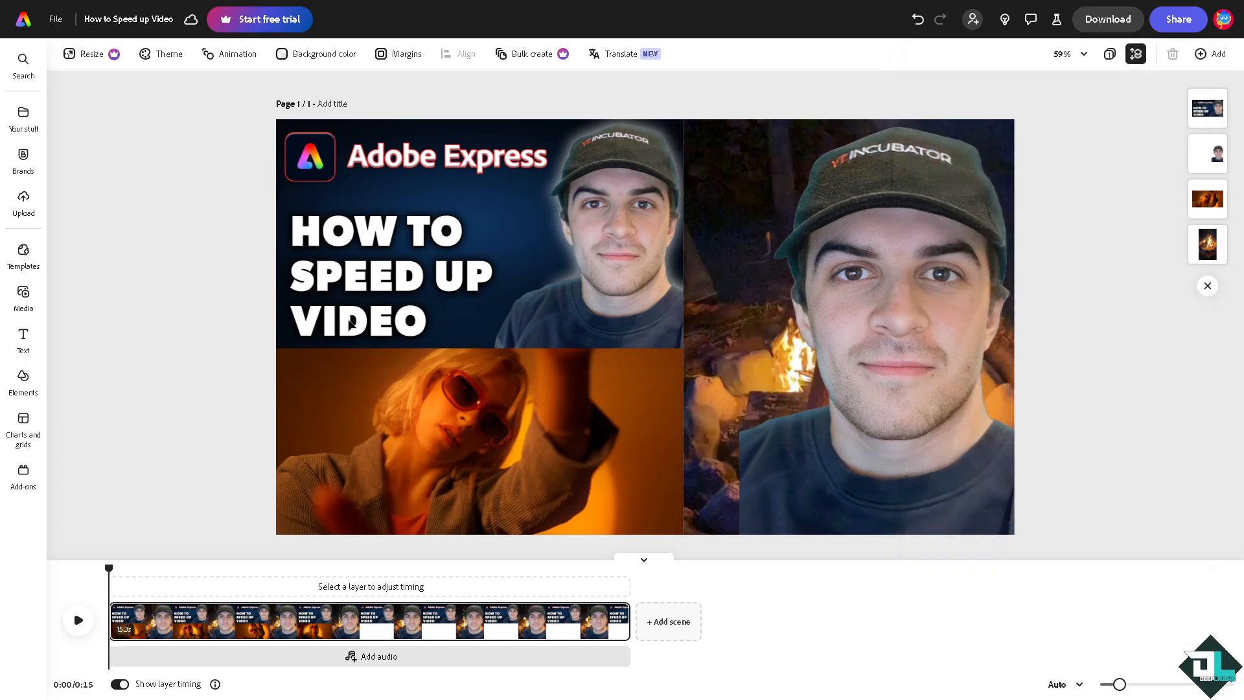
click(78, 624)
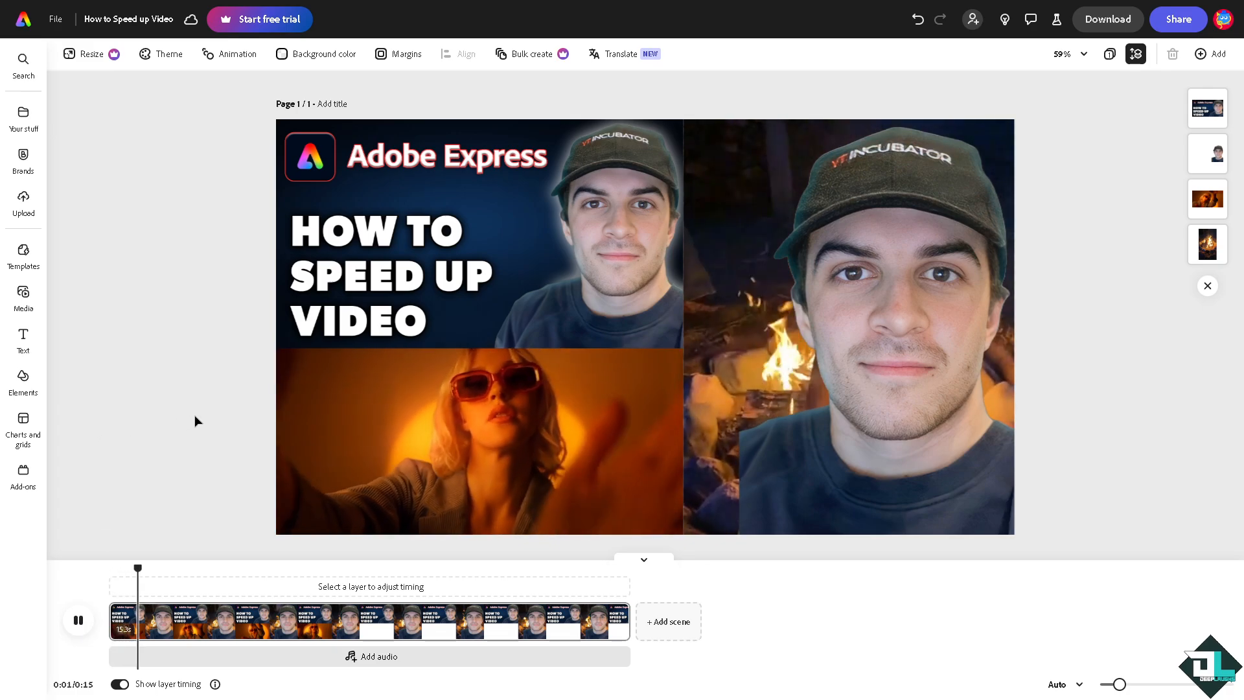